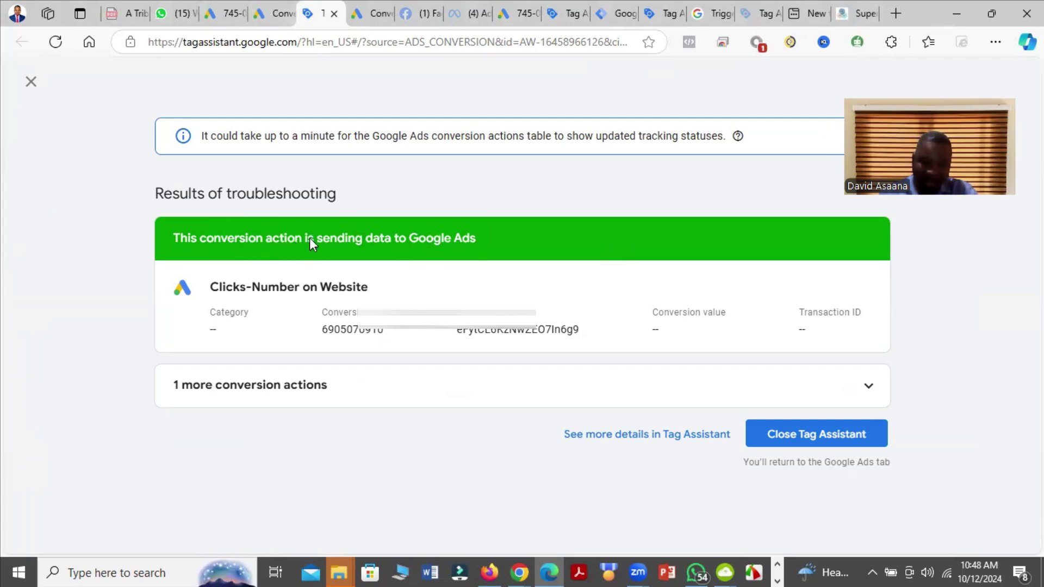
# Step: Open the Tag Assistant test for the inactive Clicks-Number on Website conversion in Google Ads, and view the container's tags in Tag Manager
pyautogui.click(259, 8)
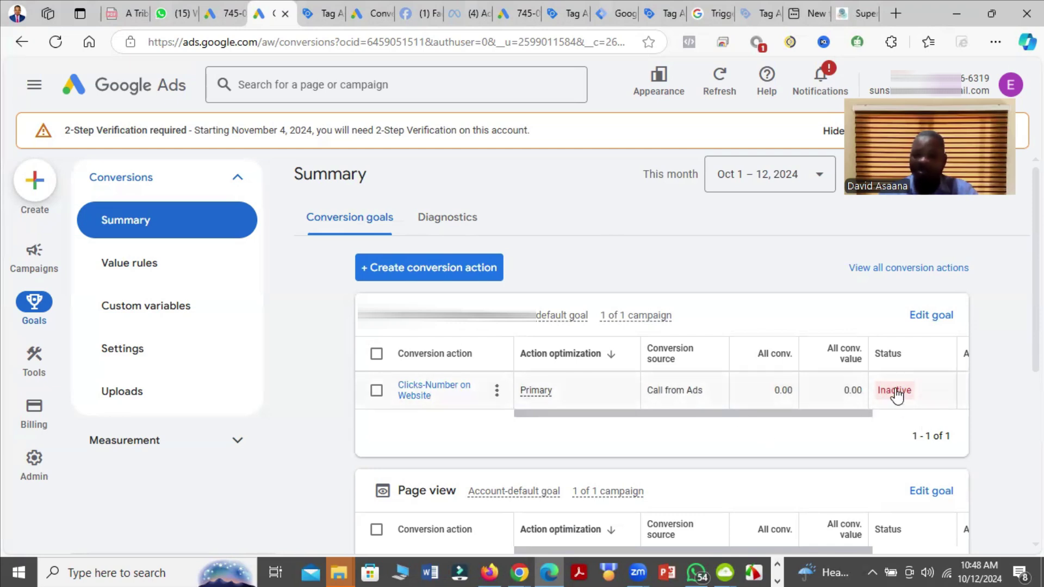
pyautogui.moveTo(894, 391)
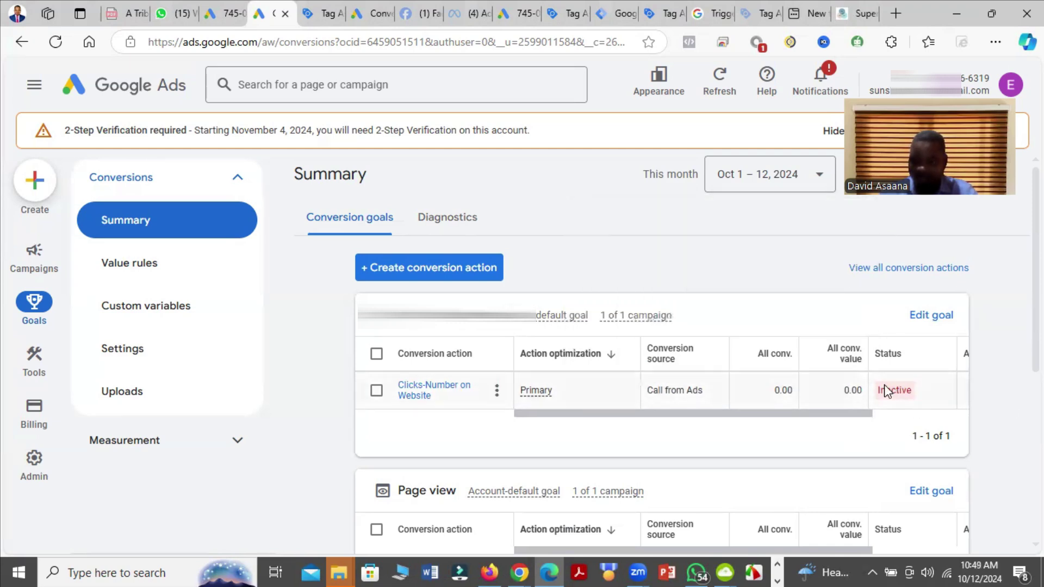
pyautogui.click(816, 248)
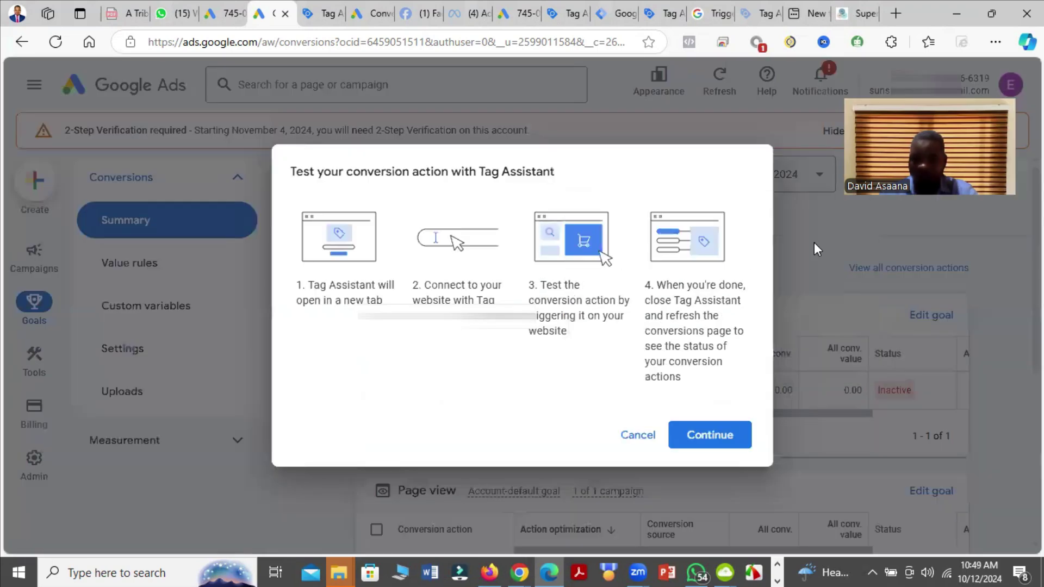
pyautogui.click(710, 441)
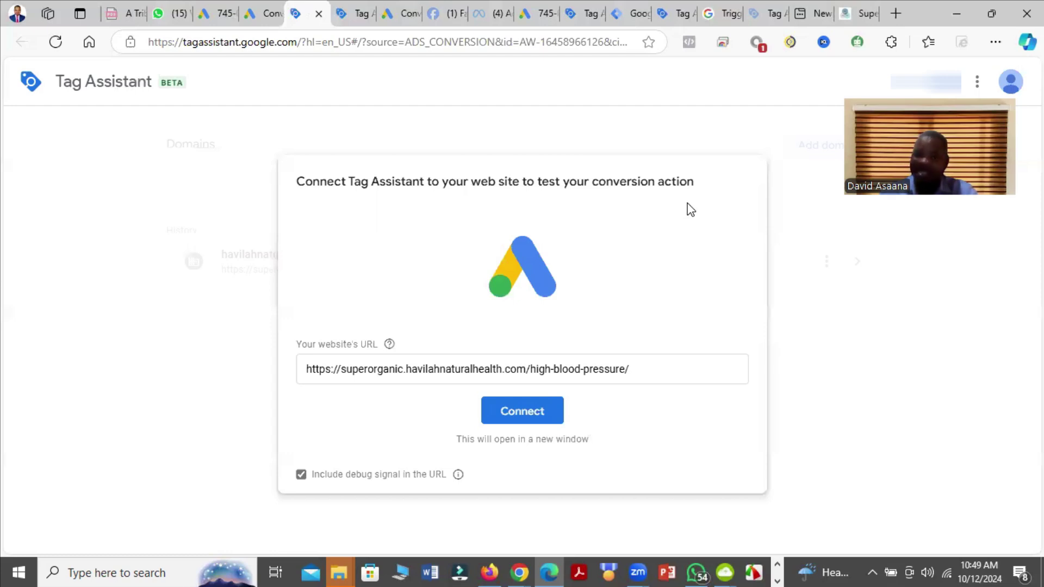
pyautogui.click(640, 10)
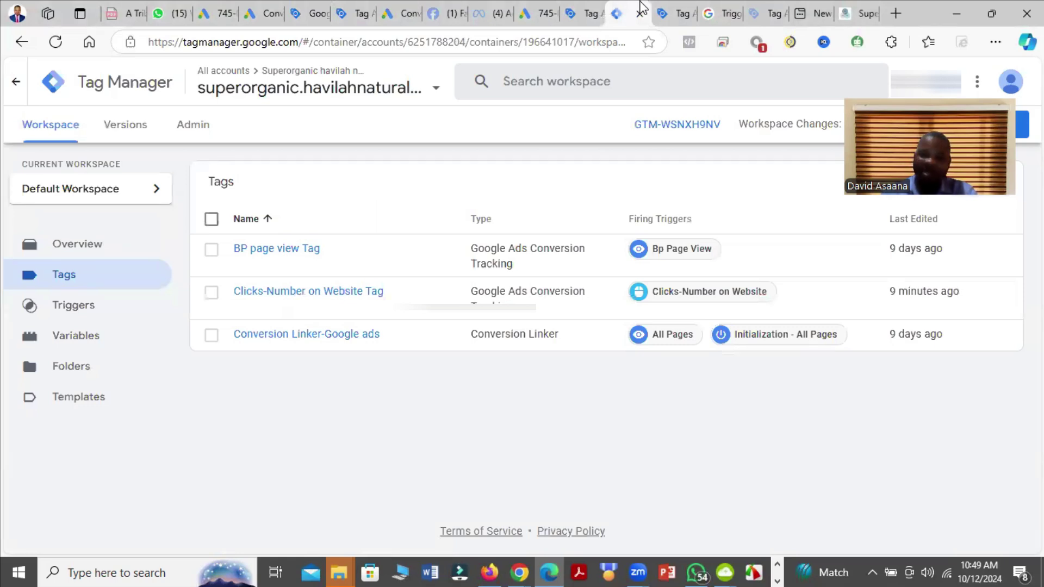
pyautogui.click(258, 13)
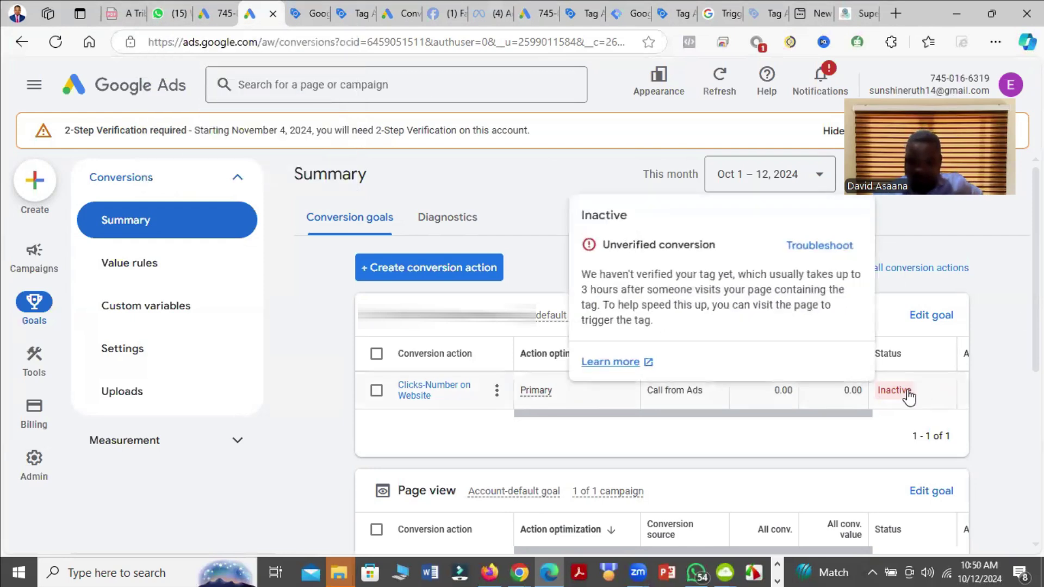
pyautogui.click(820, 245)
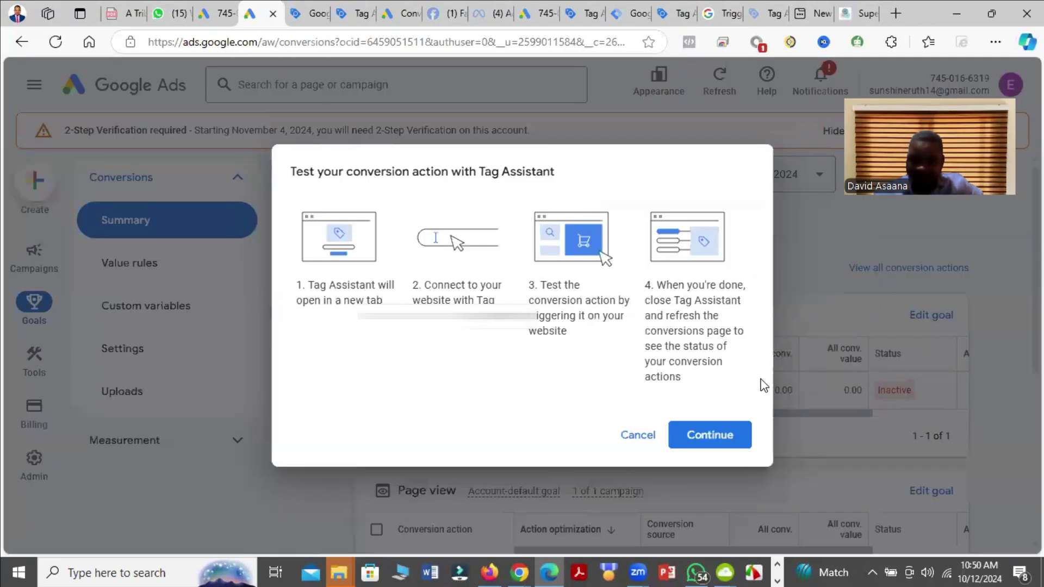
pyautogui.click(725, 435)
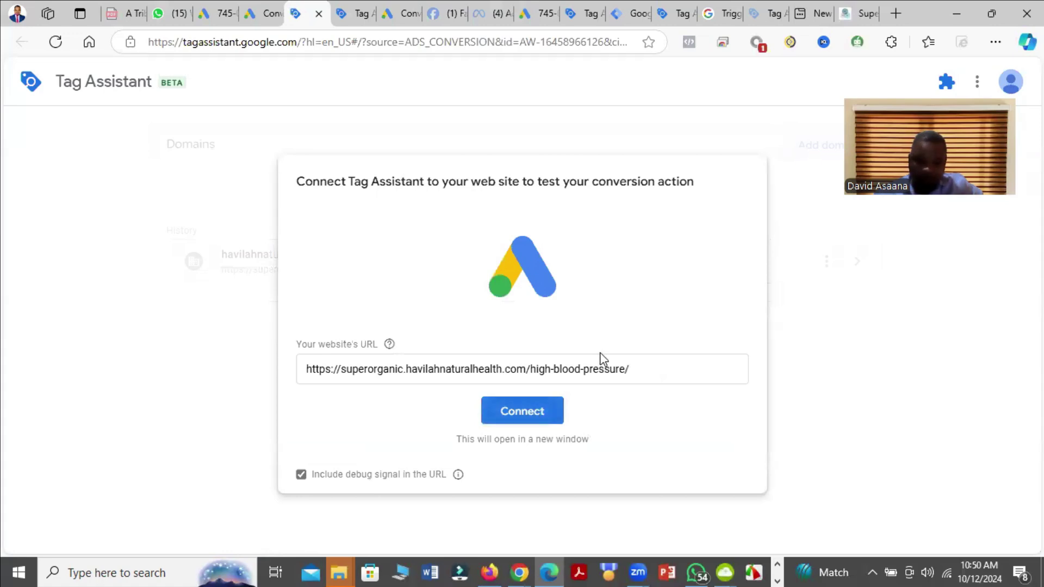
pyautogui.click(544, 423)
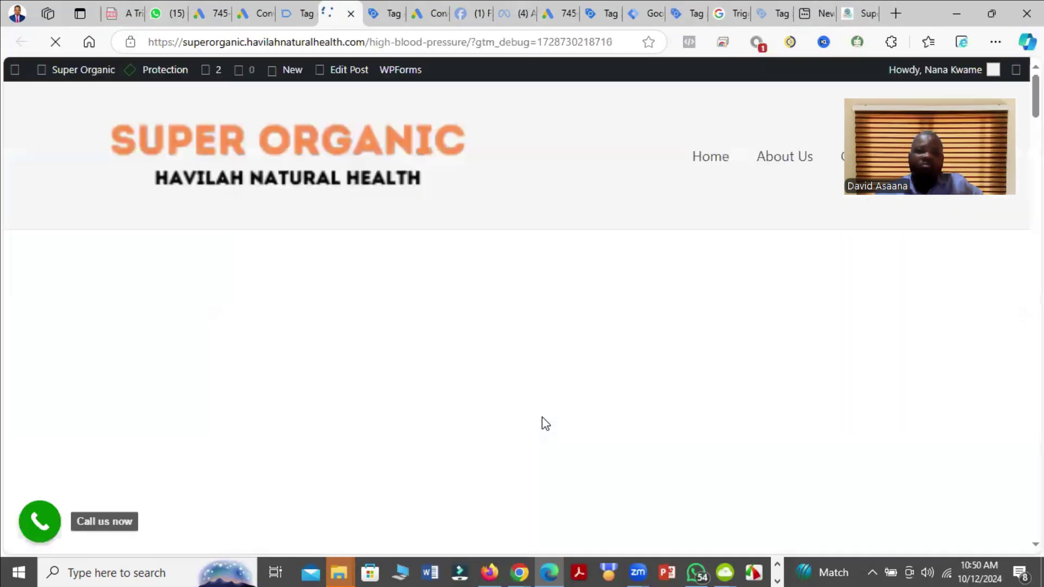
# Step: Trigger the conversion with the floating Call us now link on the High Blood Pressure page, and finish the Tag Assistant session
pyautogui.scroll(-10, 588, 381)
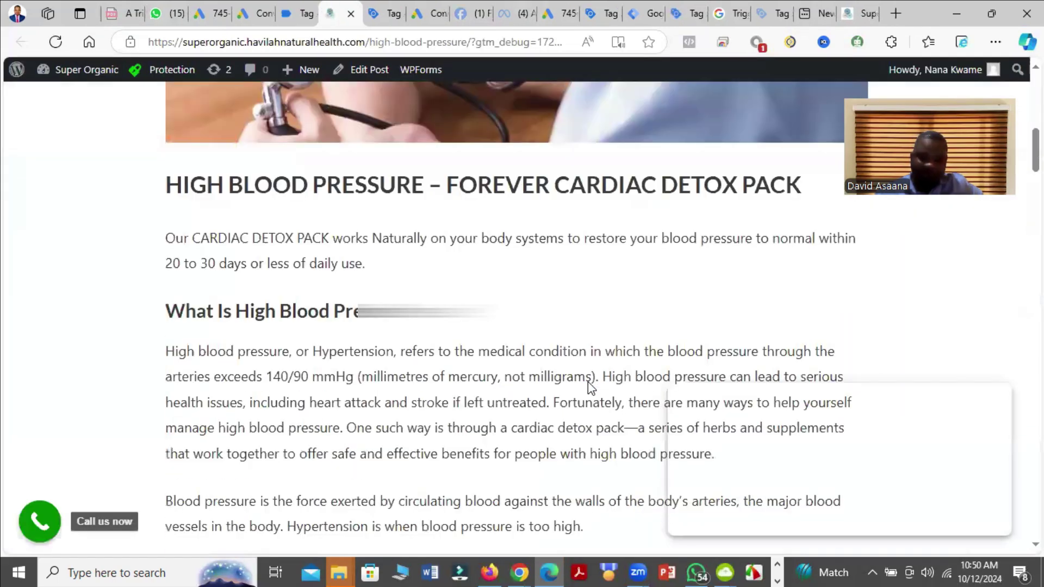
pyautogui.scroll(-3, 588, 382)
pyautogui.scroll(-5, 315, 435)
pyautogui.scroll(-9, 326, 429)
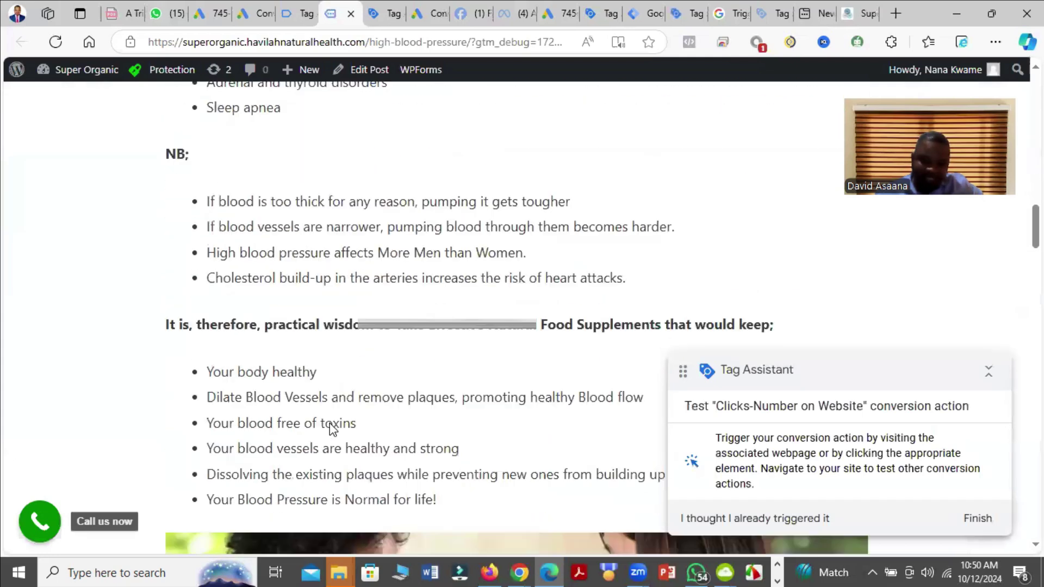
pyautogui.scroll(-1, 340, 445)
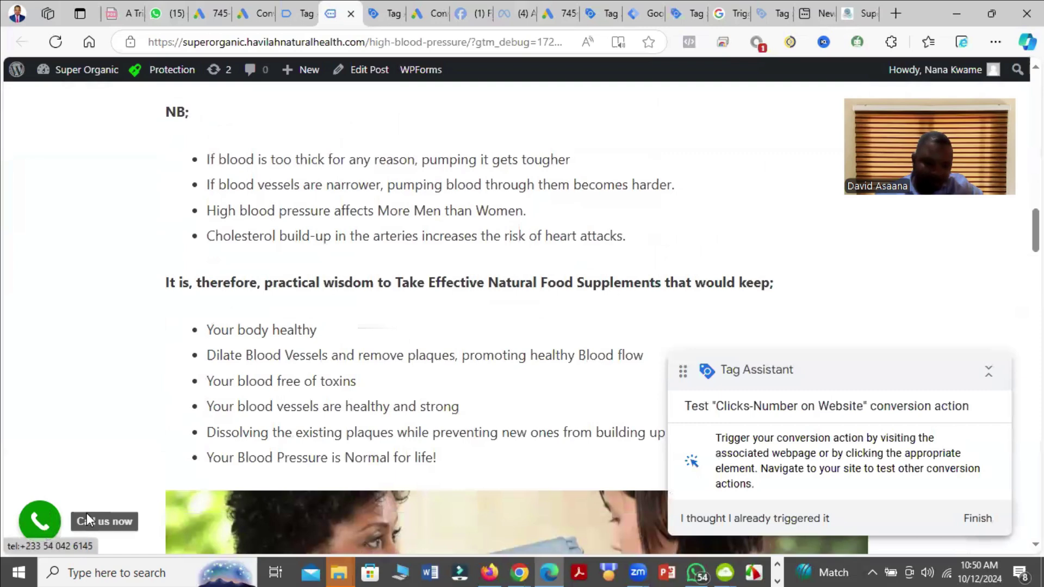
pyautogui.click(44, 534)
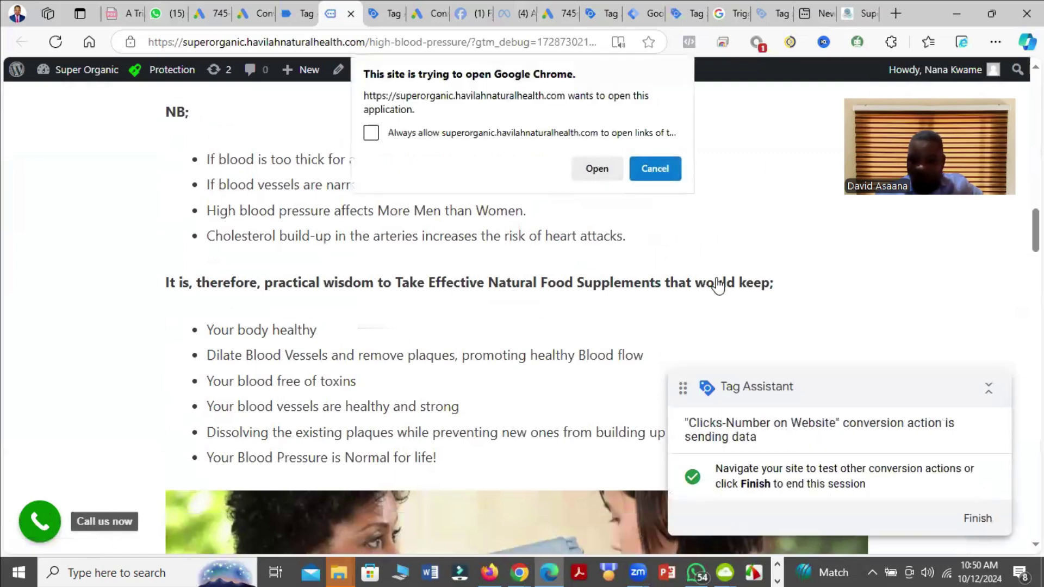
pyautogui.click(983, 529)
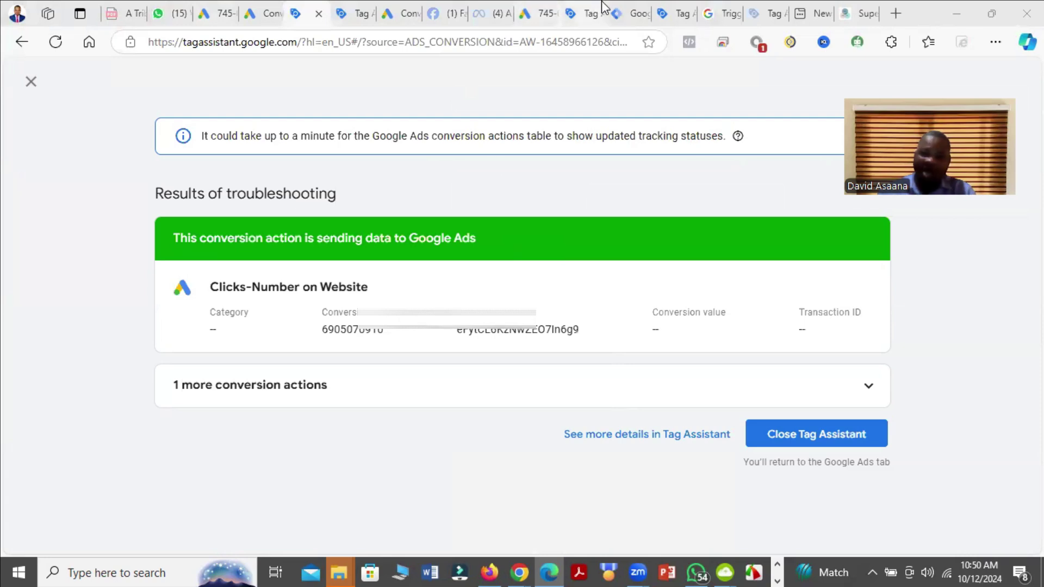
# Step: View the Super Organic website's homepage, and open the Clicks-Number on Website Tag's configuration in Tag Manager
pyautogui.click(618, 8)
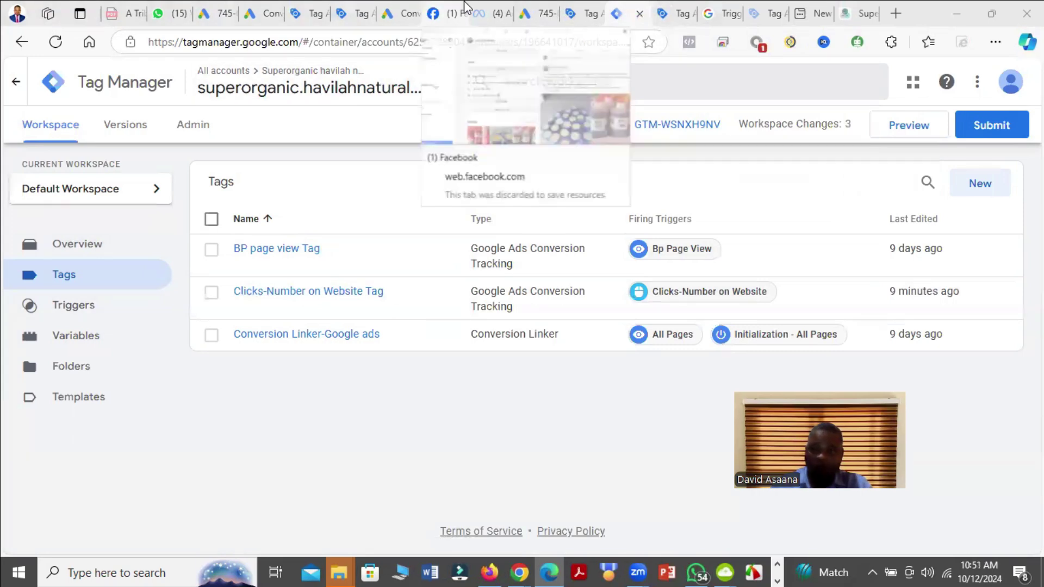
pyautogui.click(855, 7)
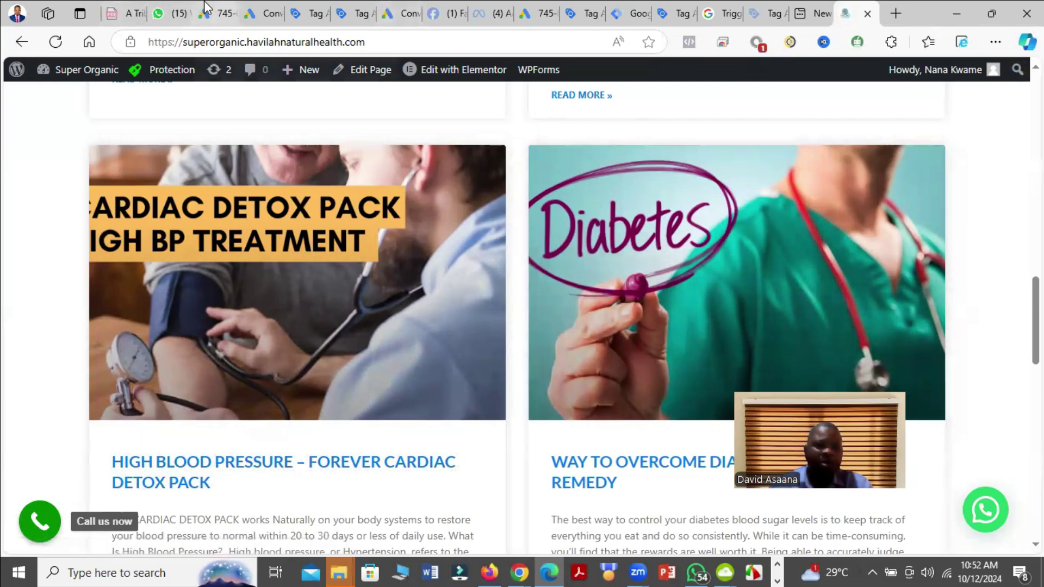
pyautogui.click(629, 10)
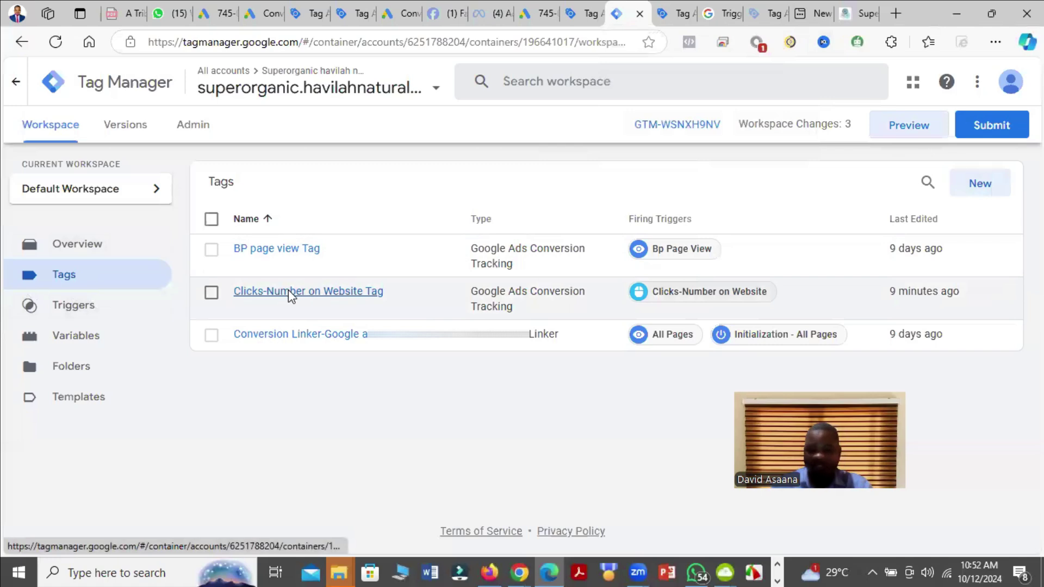
pyautogui.click(340, 297)
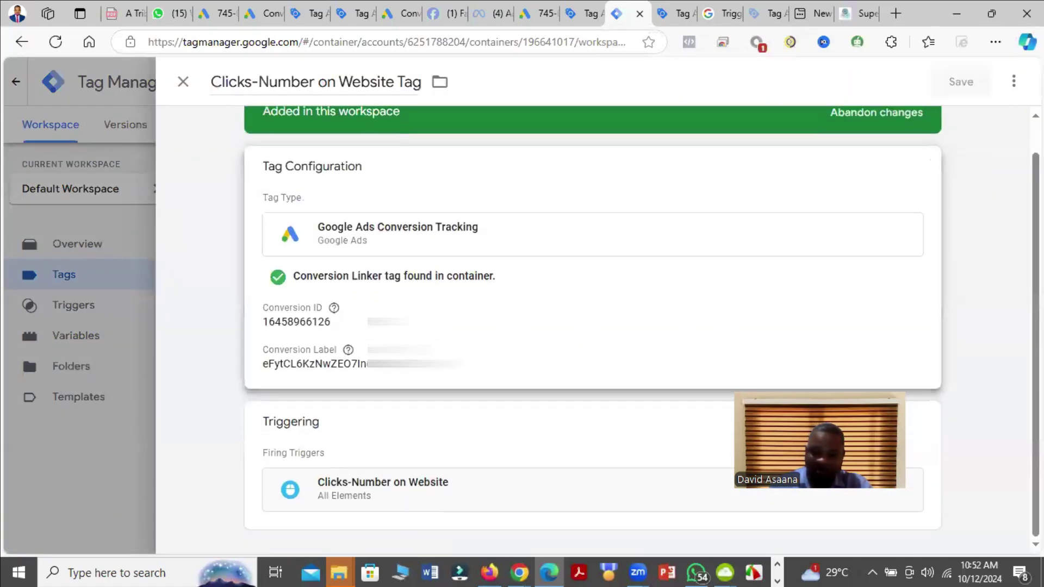
pyautogui.click(801, 320)
pyautogui.scroll(-2, 460, 316)
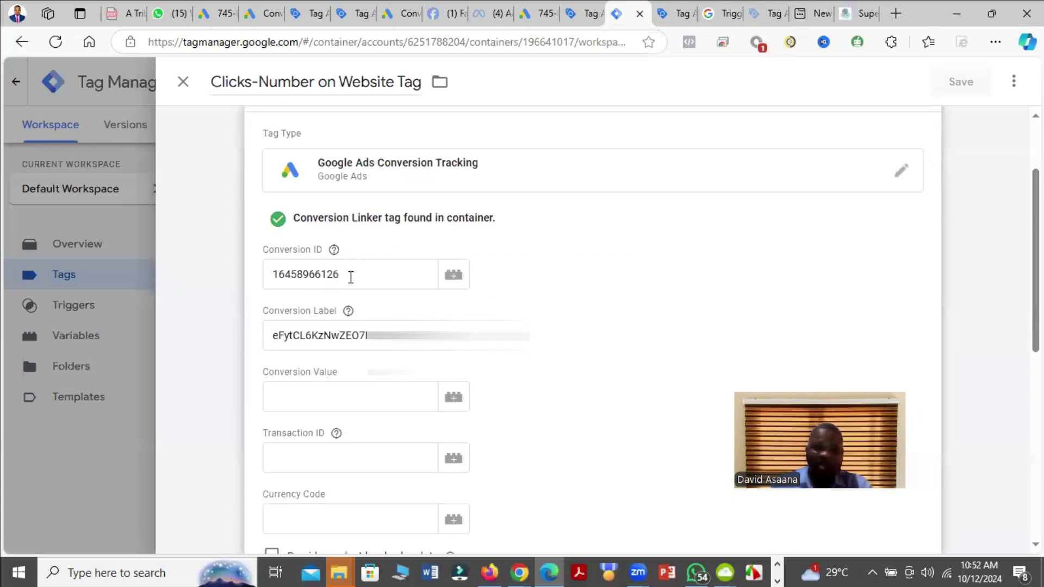
# Step: Compare the tag's conversion ID and conversion label with those in the Tag Assistant troubleshooting results
pyautogui.moveTo(350, 315)
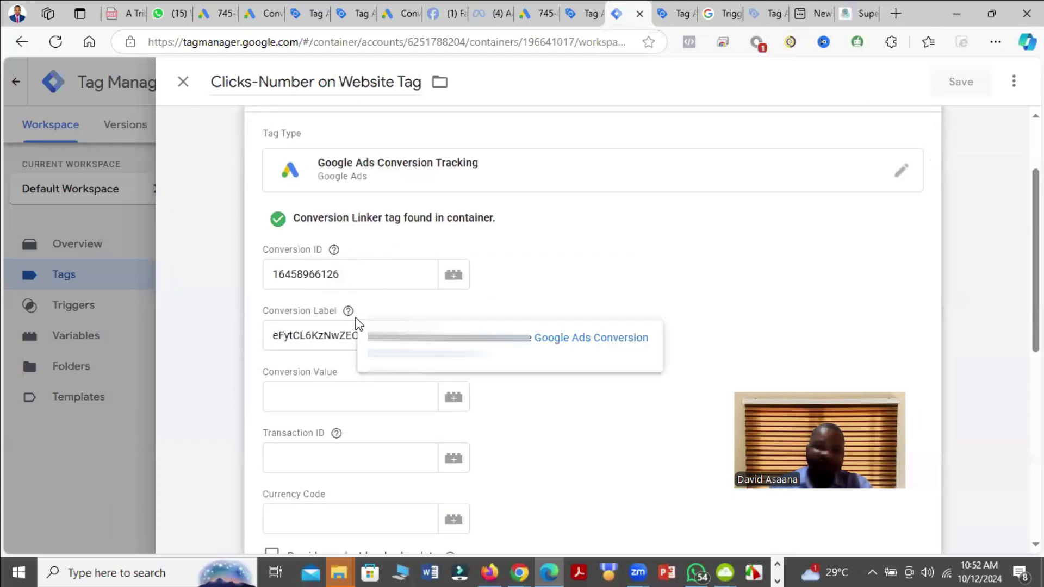
pyautogui.click(299, 8)
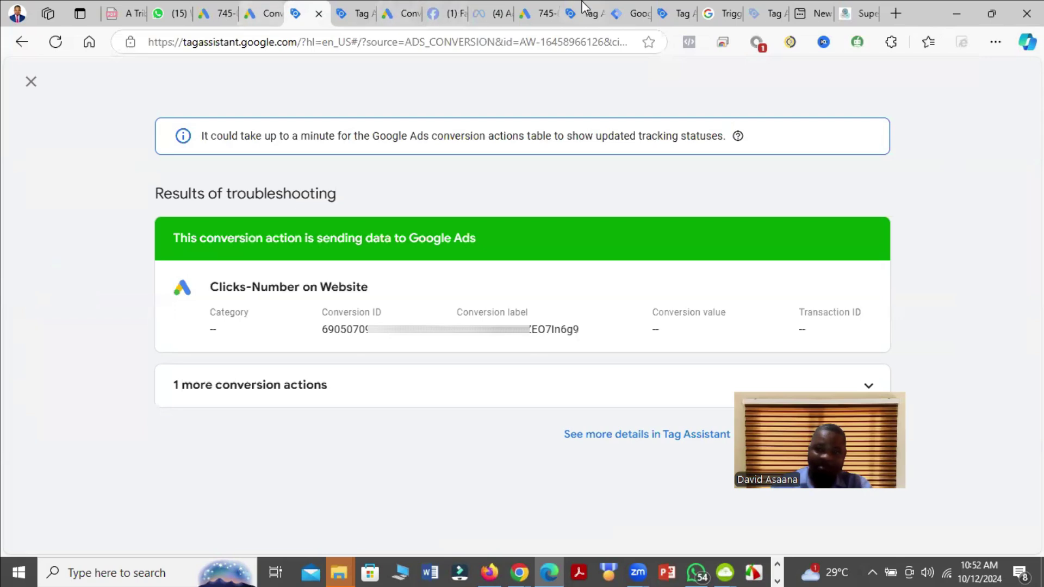
pyautogui.click(607, 6)
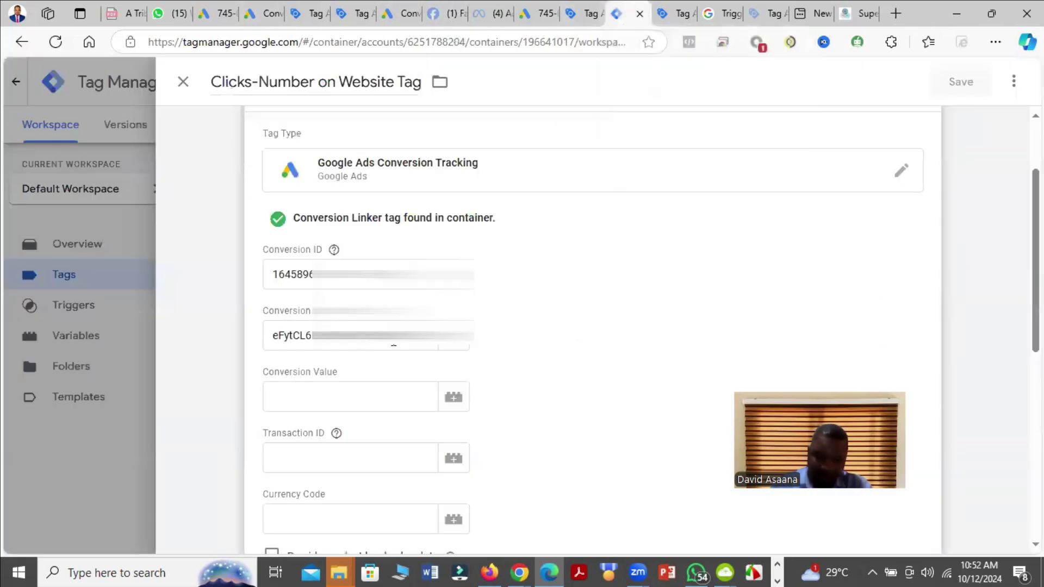
# Step: Open the tag's Clicks-Number on Website firing trigger and expand its trigger configuration
pyautogui.scroll(-4, 506, 375)
pyautogui.scroll(-4, 508, 373)
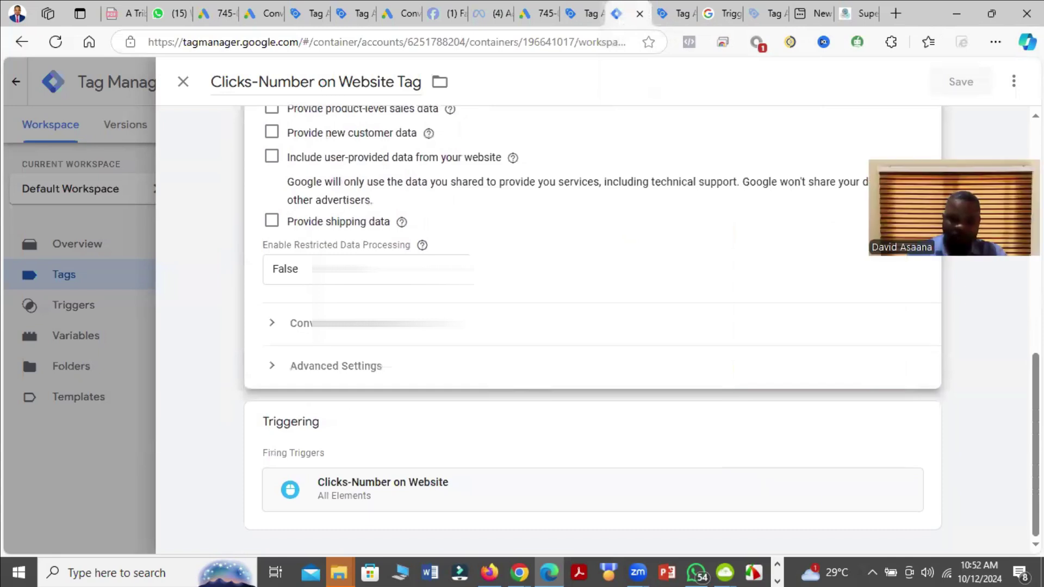
pyautogui.click(849, 444)
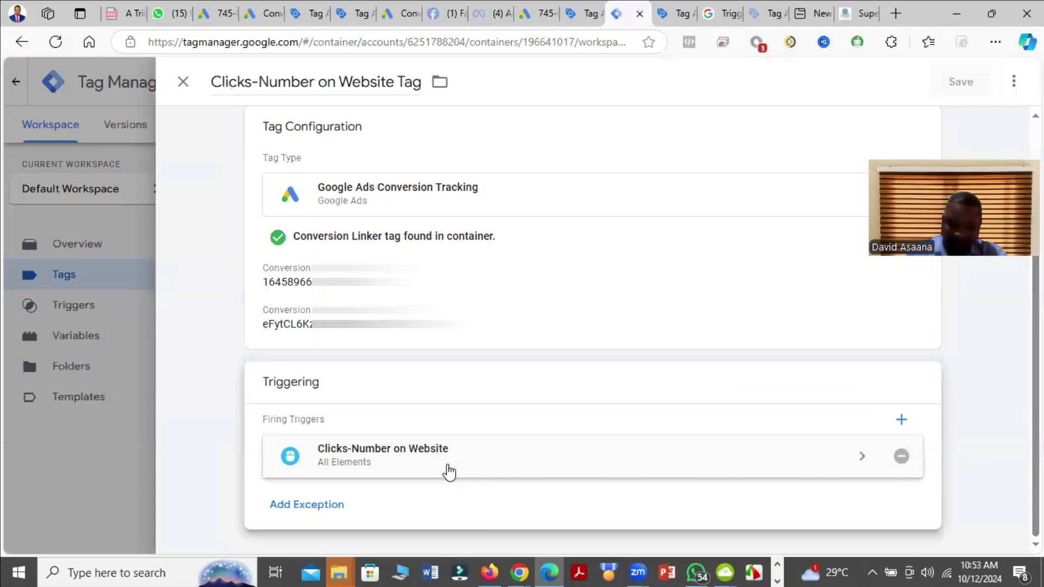
pyautogui.click(445, 471)
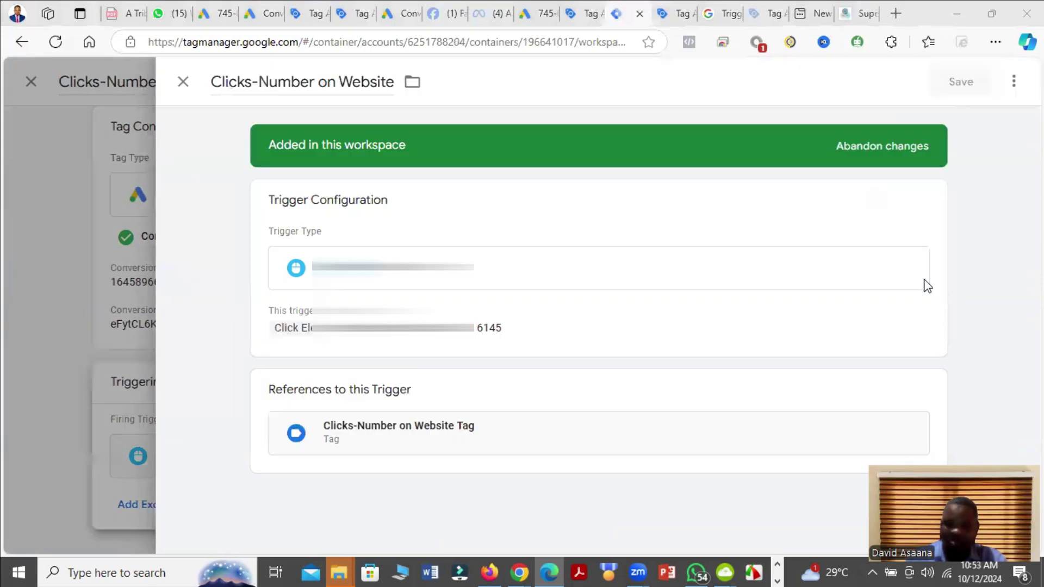
pyautogui.click(897, 275)
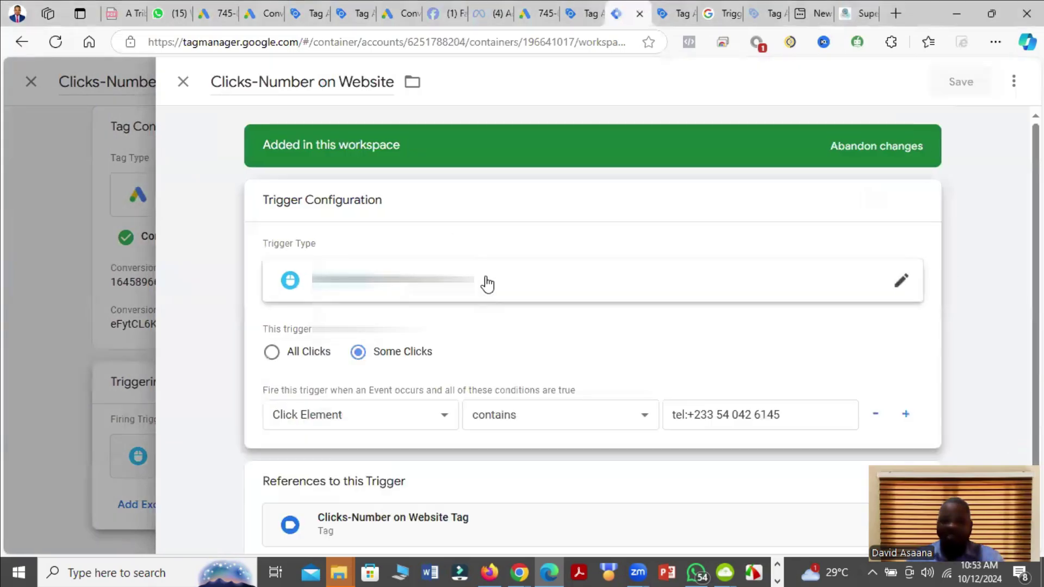
# Step: Review the available trigger types and the condition's variable choices for the Clicks-Number on Website trigger, closing both lists without choosing anything
pyautogui.click(906, 283)
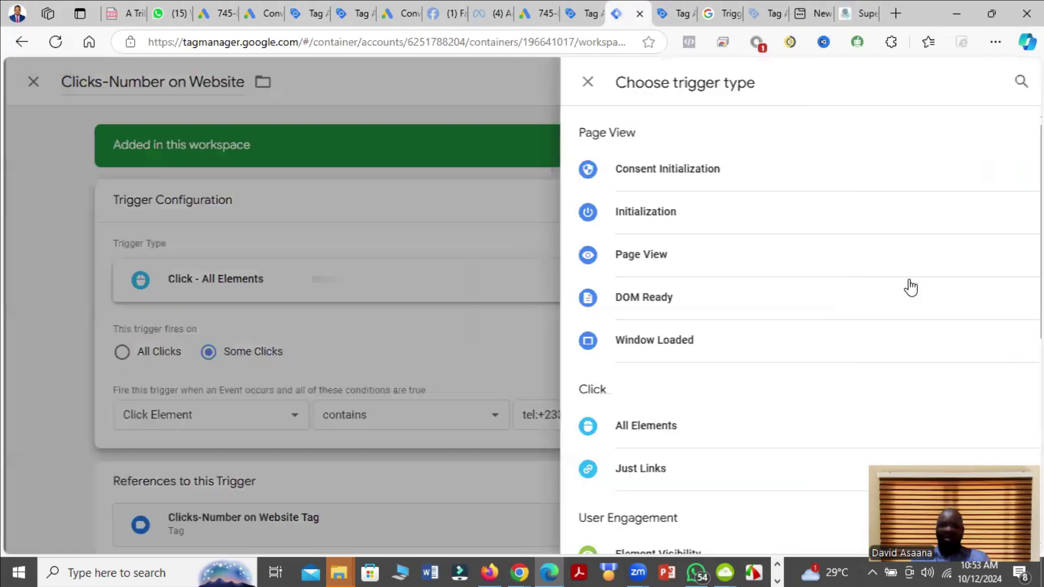
pyautogui.scroll(-1, 761, 272)
pyautogui.scroll(1, 746, 301)
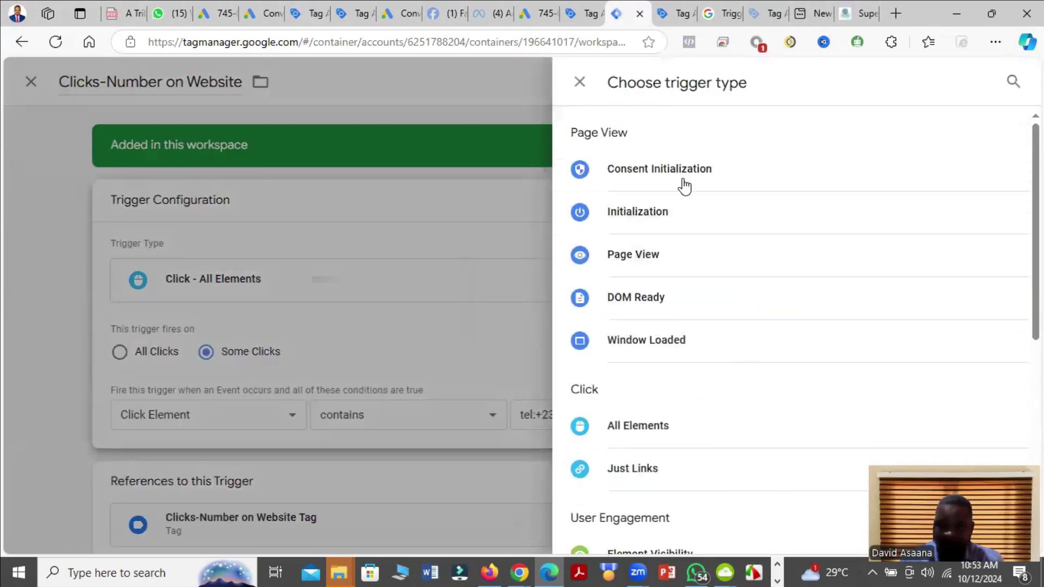
pyautogui.scroll(-3, 677, 310)
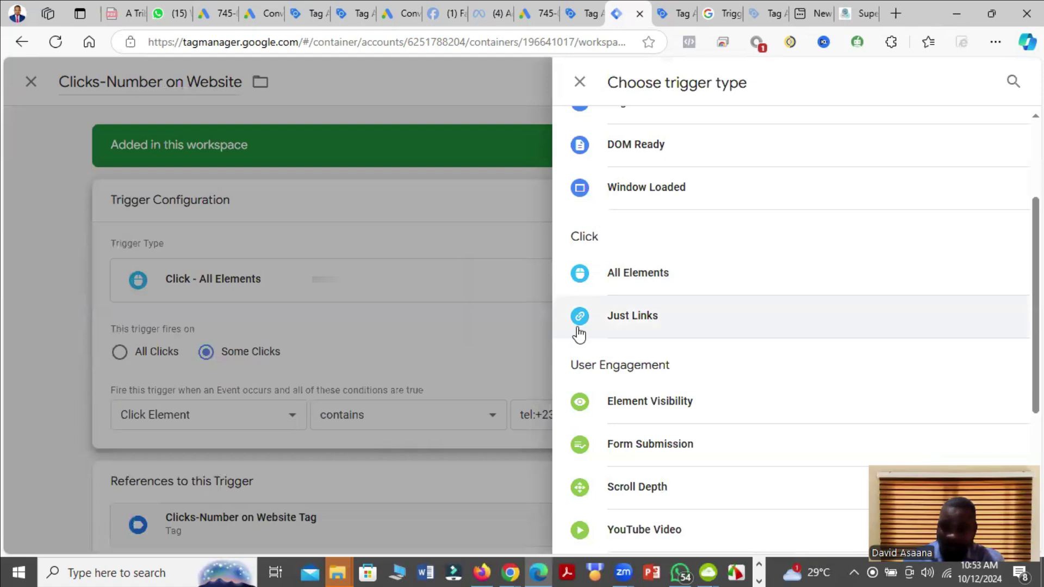
pyautogui.scroll(-3, 578, 333)
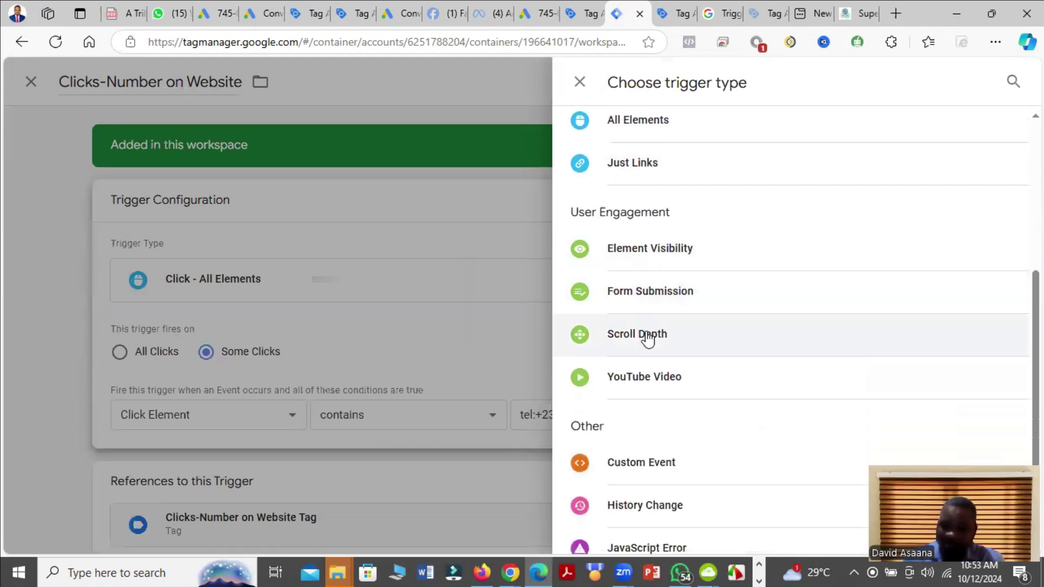
pyautogui.scroll(-2, 647, 338)
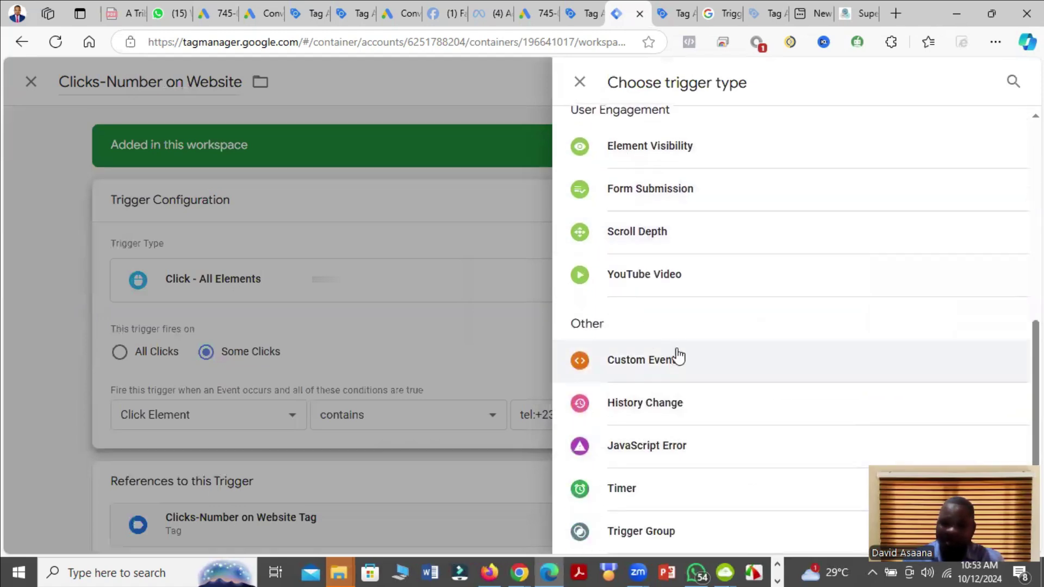
pyautogui.scroll(6, 678, 356)
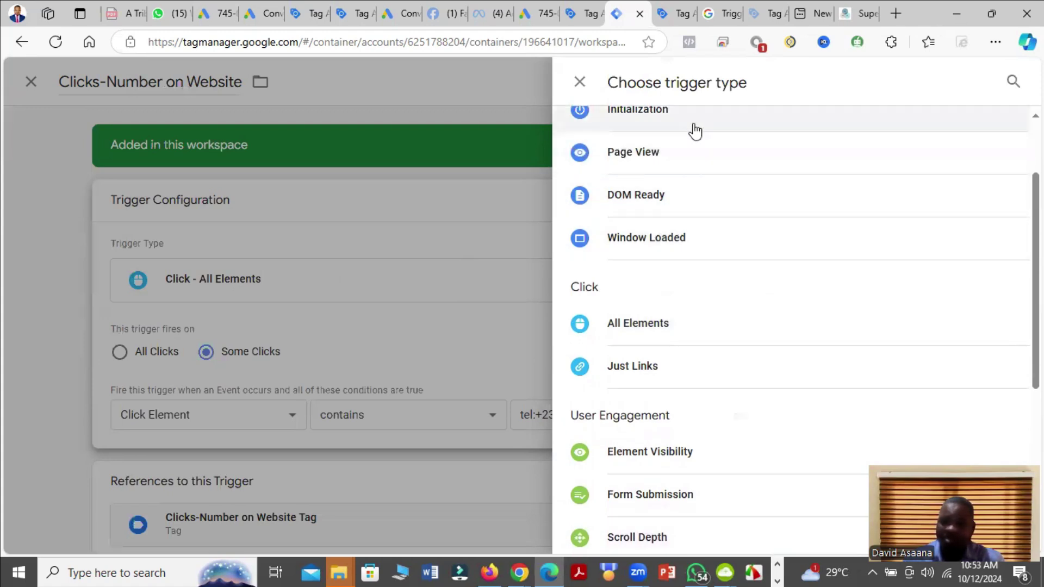
pyautogui.scroll(2, 695, 130)
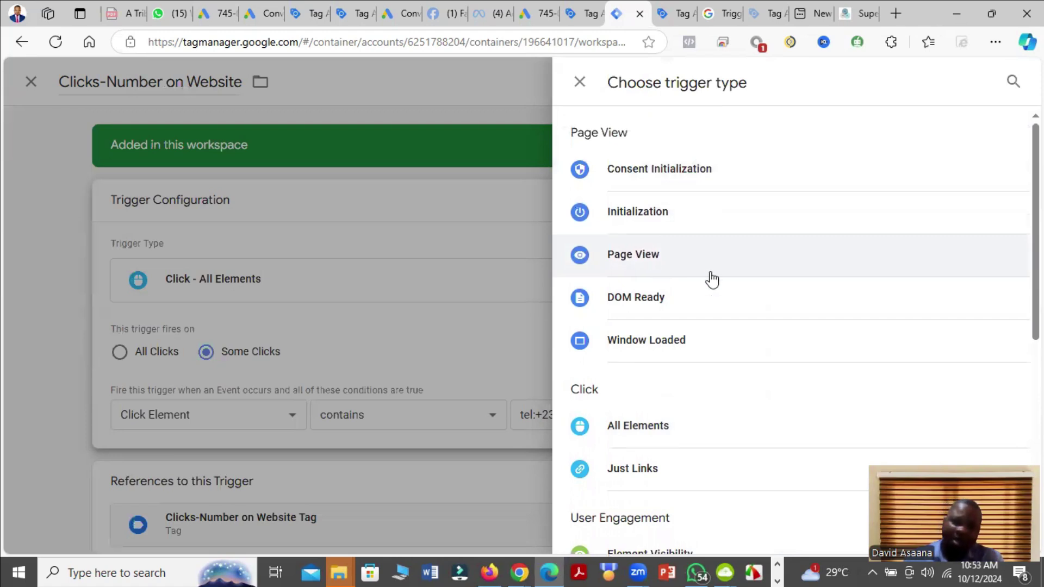
pyautogui.click(578, 84)
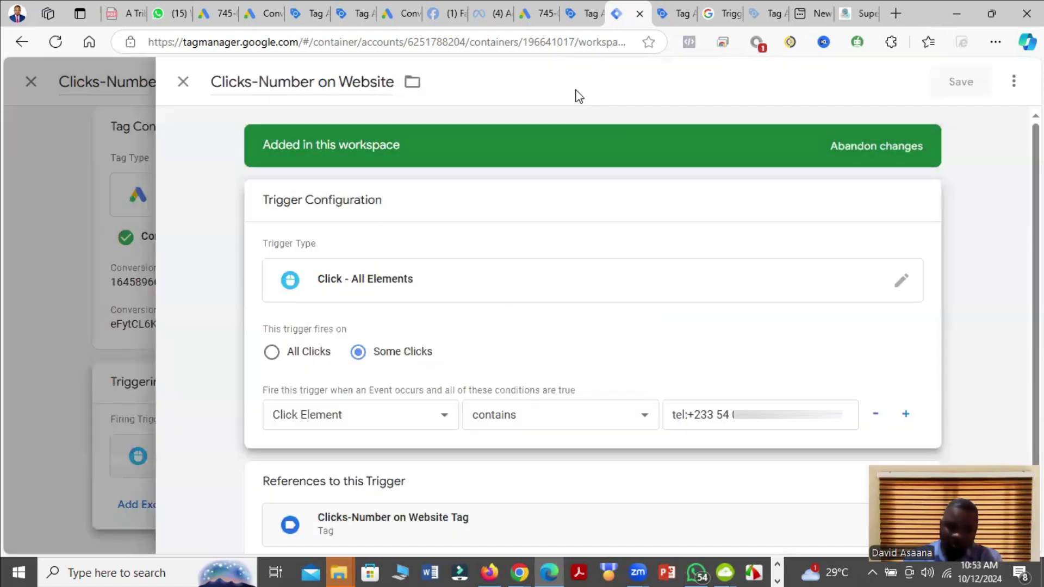
pyautogui.click(432, 416)
pyautogui.click(792, 361)
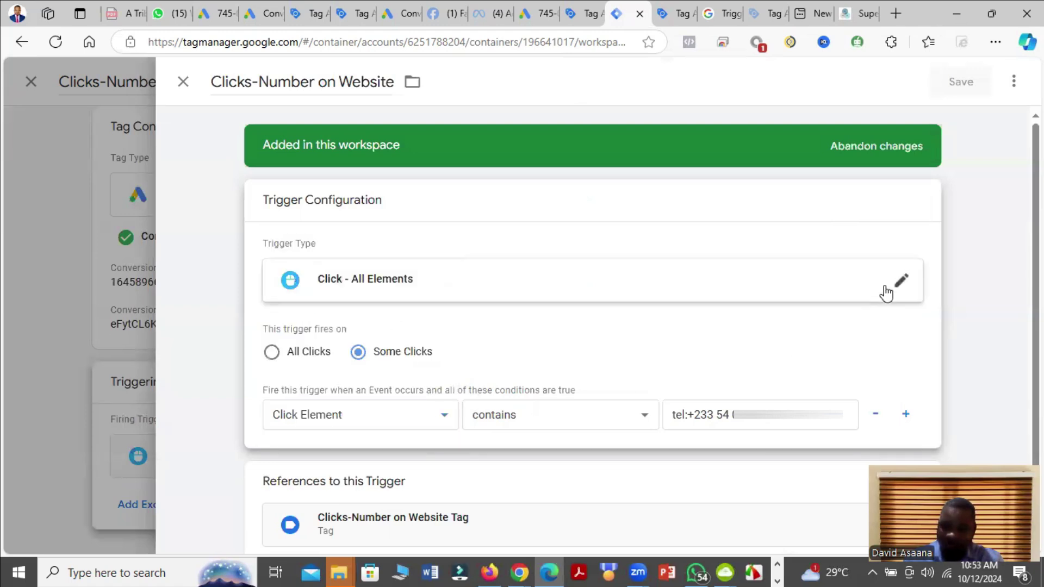
# Step: Choose All Elements under Click as the trigger type for the Clicks-Number on Website trigger
pyautogui.click(892, 286)
pyautogui.scroll(-1, 635, 406)
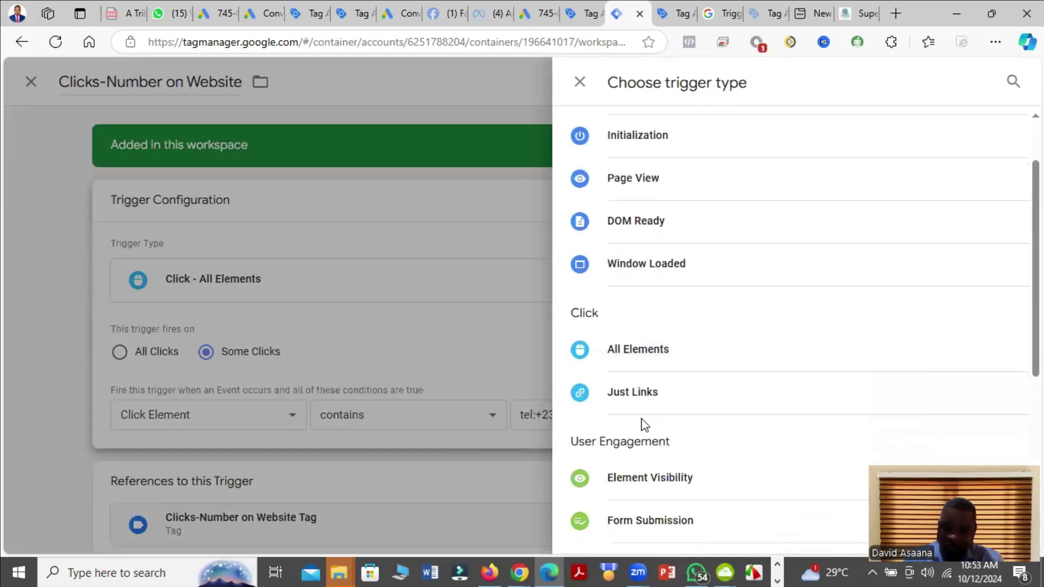
pyautogui.click(654, 356)
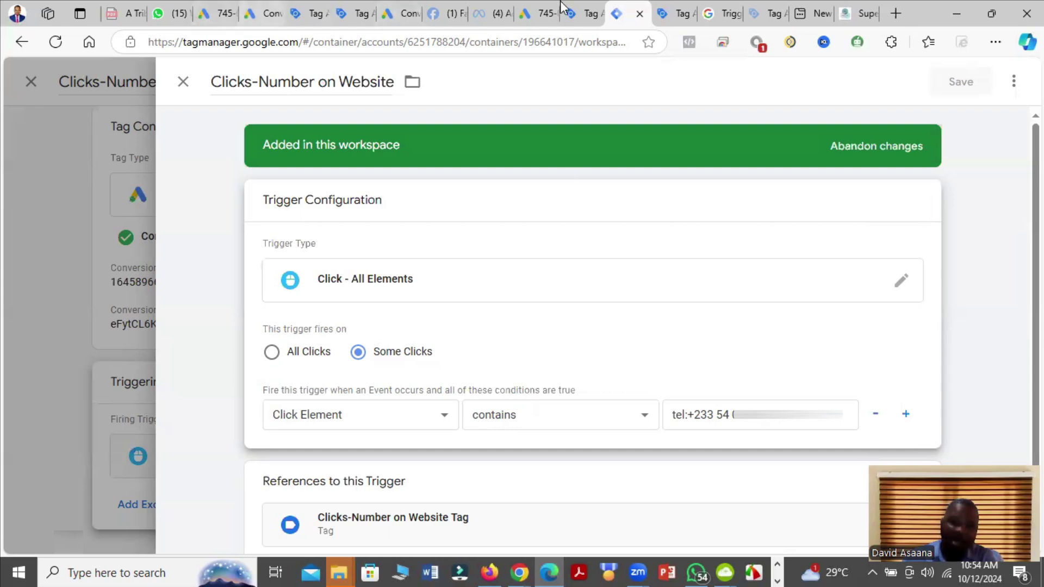
# Step: Check the Super Organic website's homepage, and review the variable choices for the trigger's Click Element condition without choosing another
pyautogui.click(855, 13)
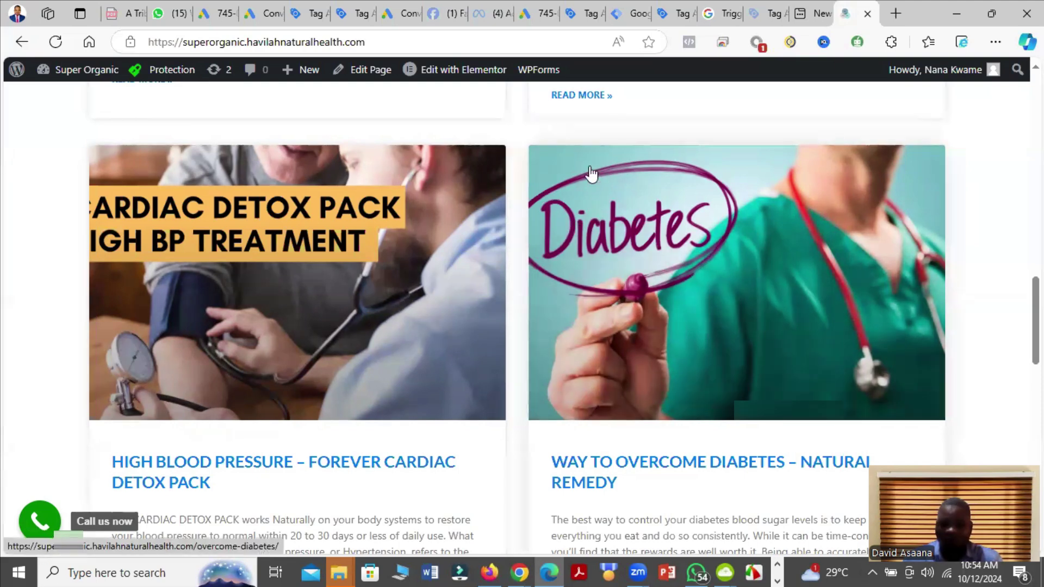
pyautogui.click(620, 13)
pyautogui.scroll(-1, 823, 387)
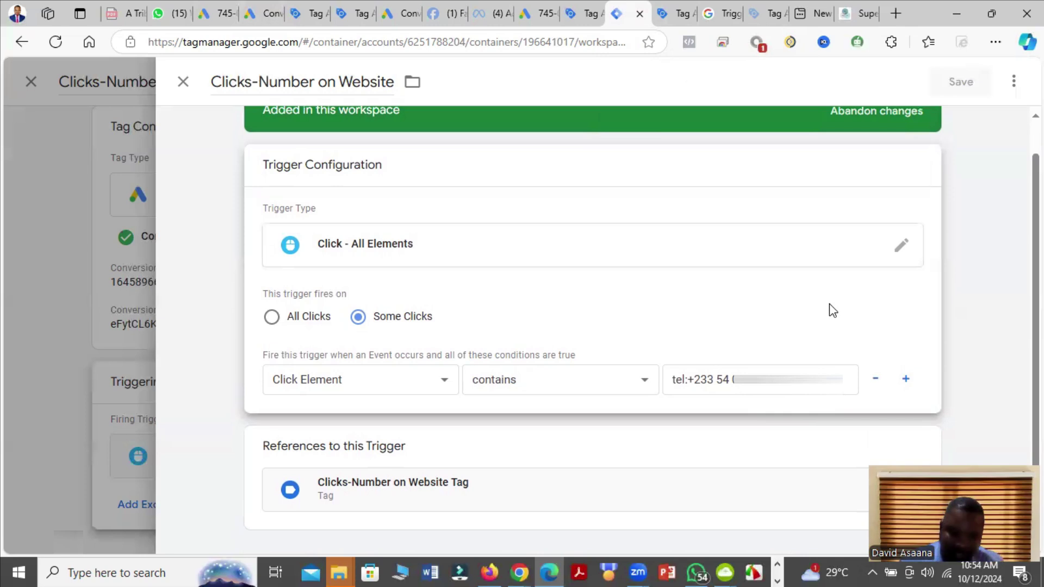
pyautogui.click(430, 380)
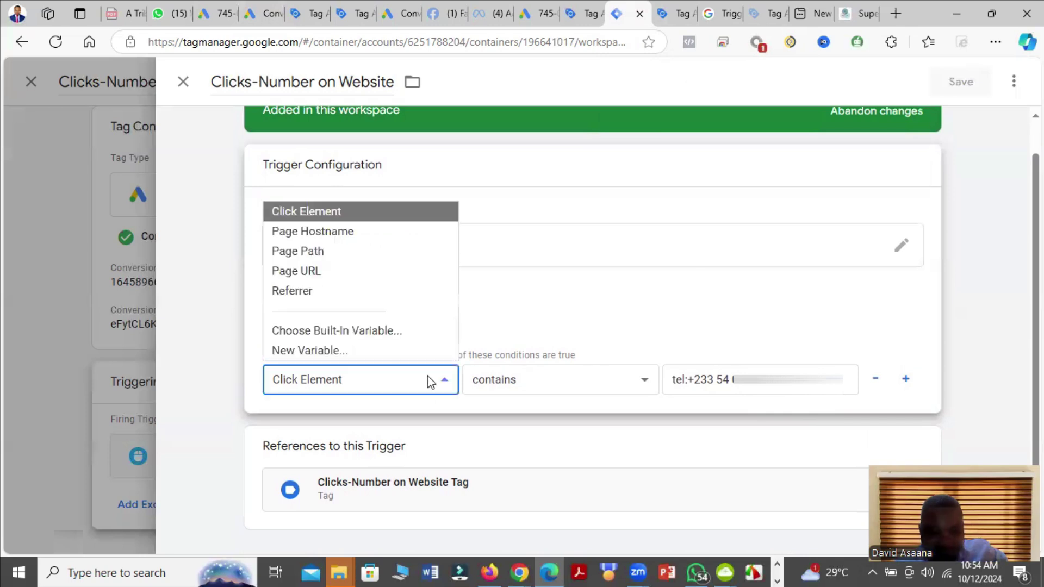
pyautogui.click(715, 294)
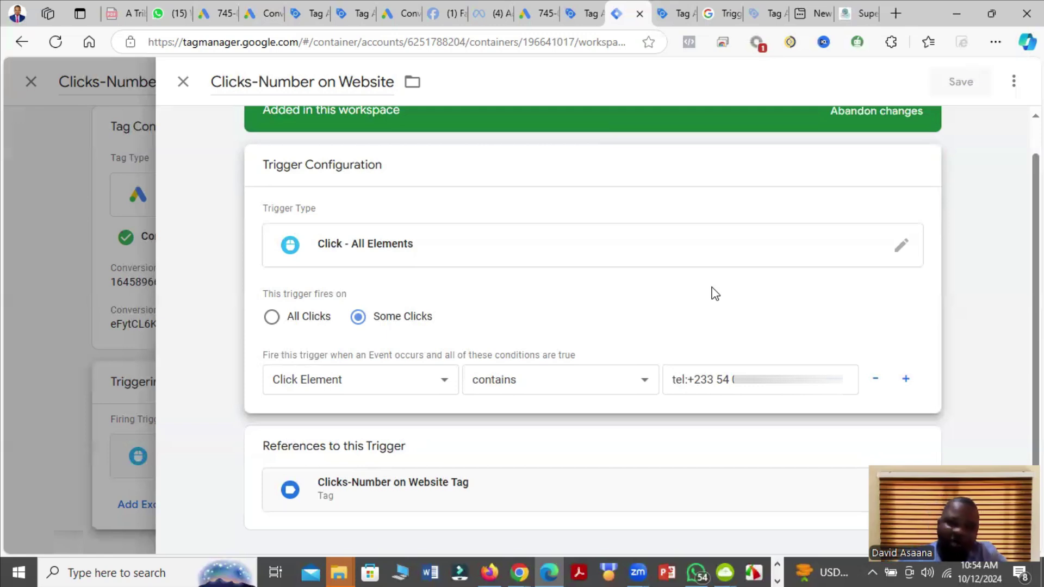
# Step: Look over the Super Organic homepage's articles and its Call us now button
pyautogui.click(859, 13)
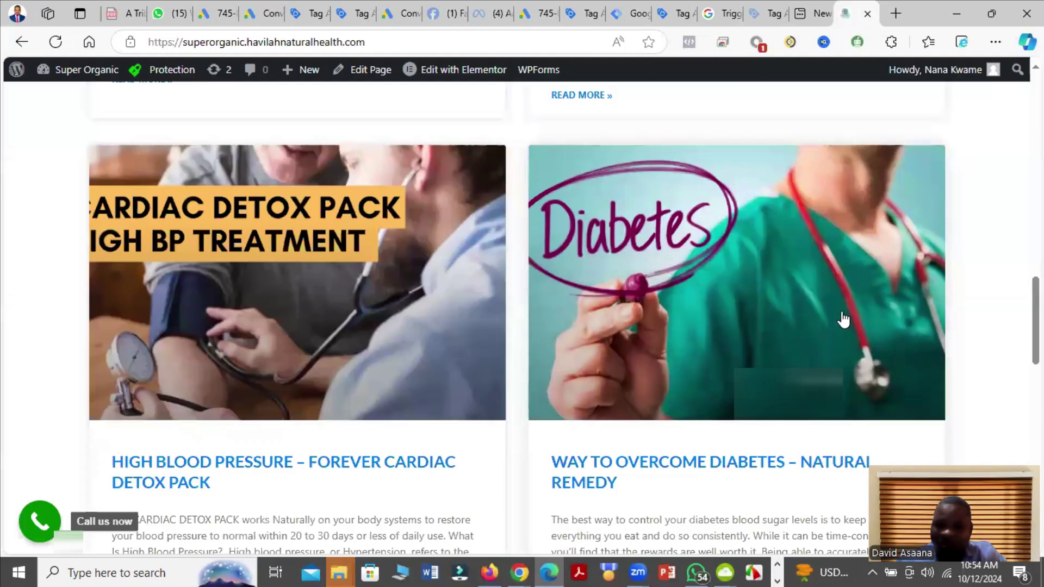
pyautogui.scroll(-5, 843, 319)
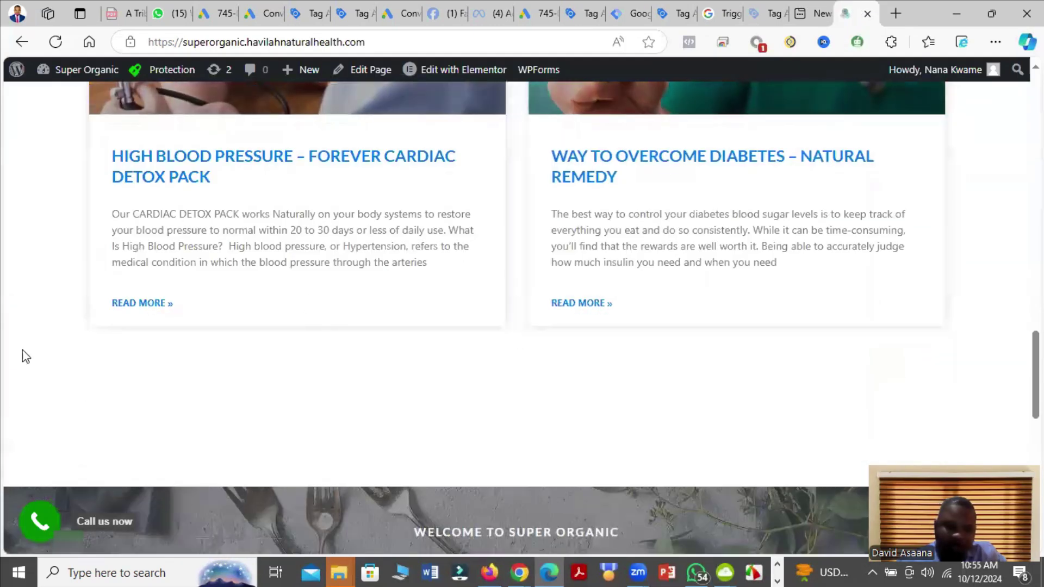
pyautogui.scroll(6, 350, 336)
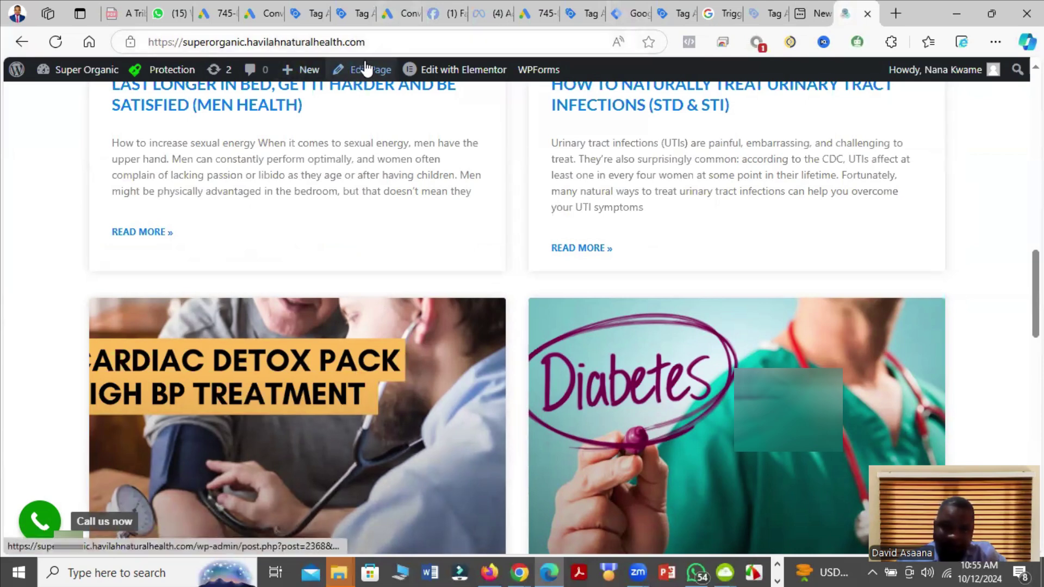
# Step: In Tag Manager, try the Page View trigger type with Page URL as the condition's variable, and discard the unsaved trigger changes
pyautogui.click(634, 4)
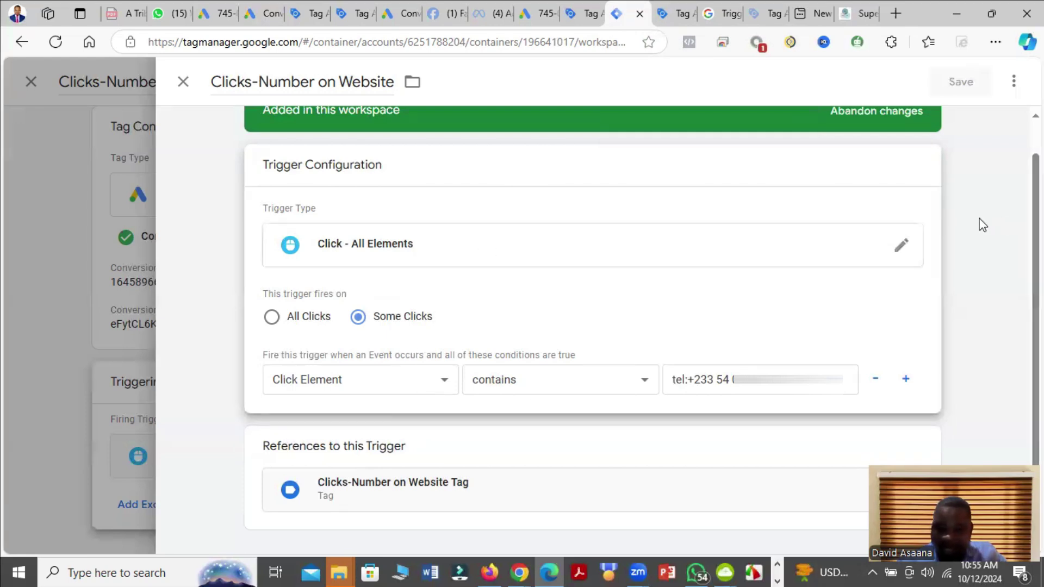
pyautogui.click(899, 246)
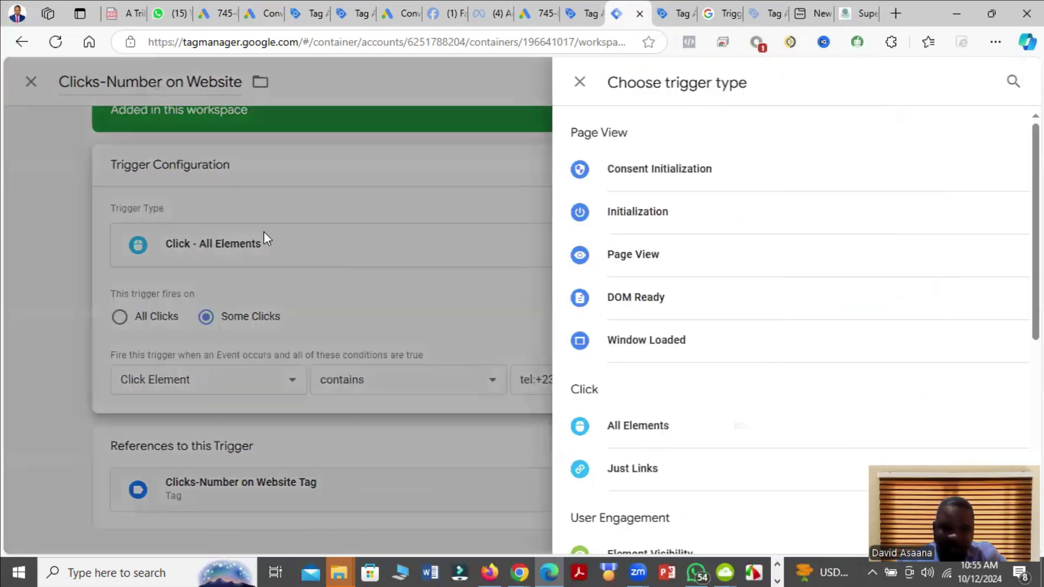
pyautogui.click(658, 273)
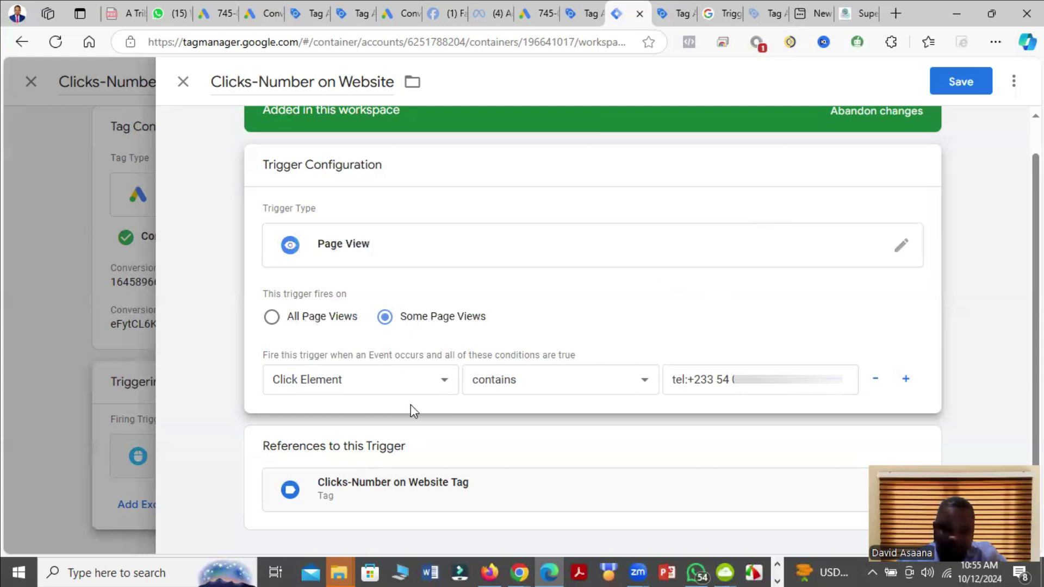
pyautogui.click(370, 380)
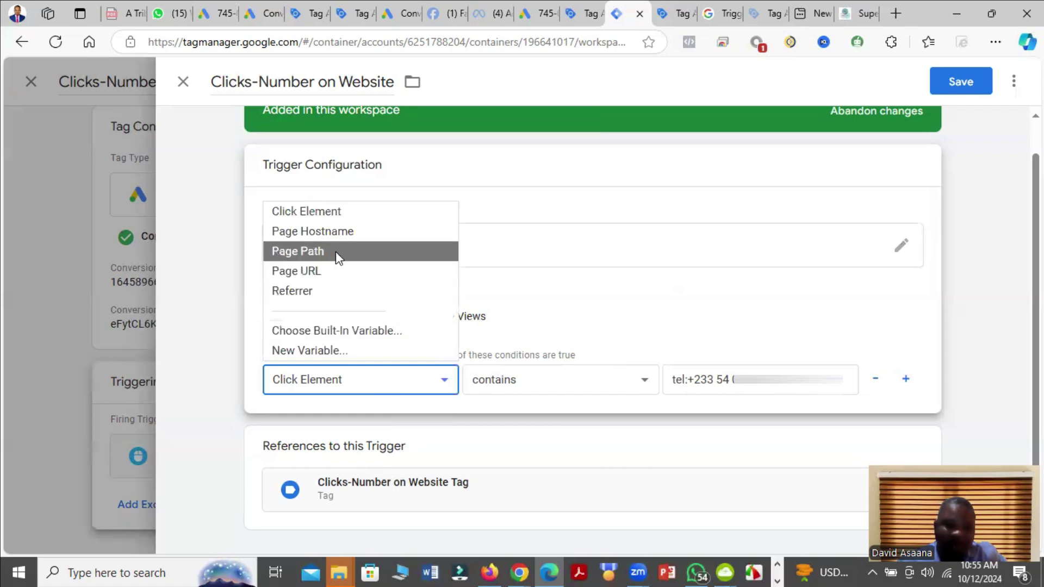
pyautogui.click(329, 272)
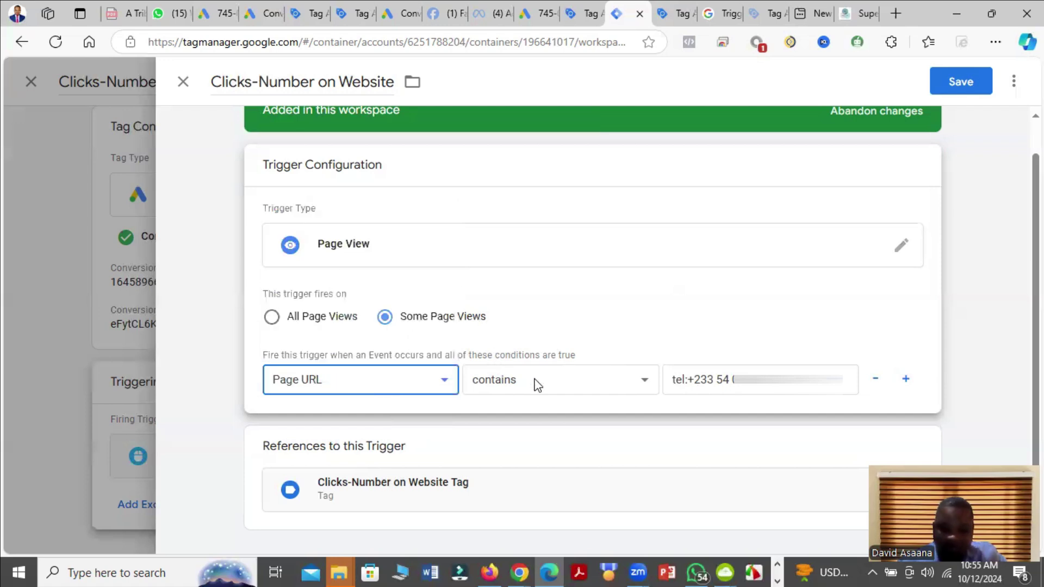
pyautogui.click(674, 379)
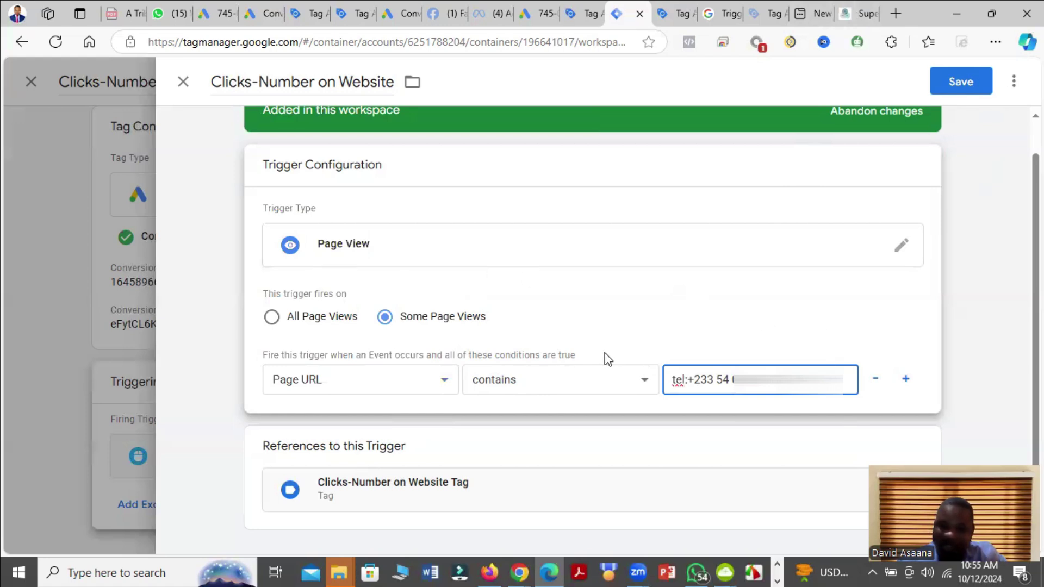
pyautogui.scroll(1, 605, 355)
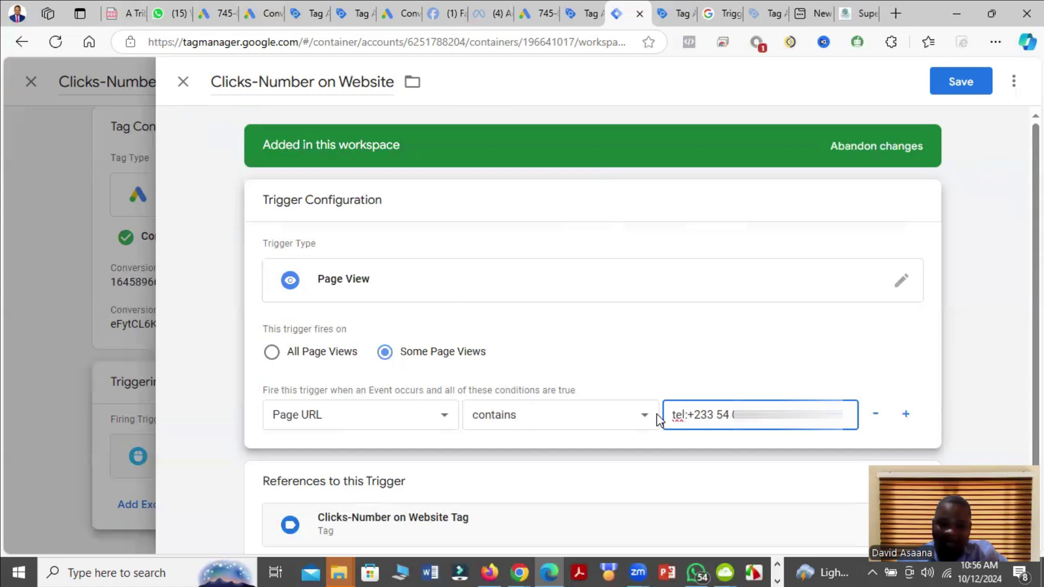
pyautogui.scroll(-1, 766, 348)
pyautogui.click(183, 83)
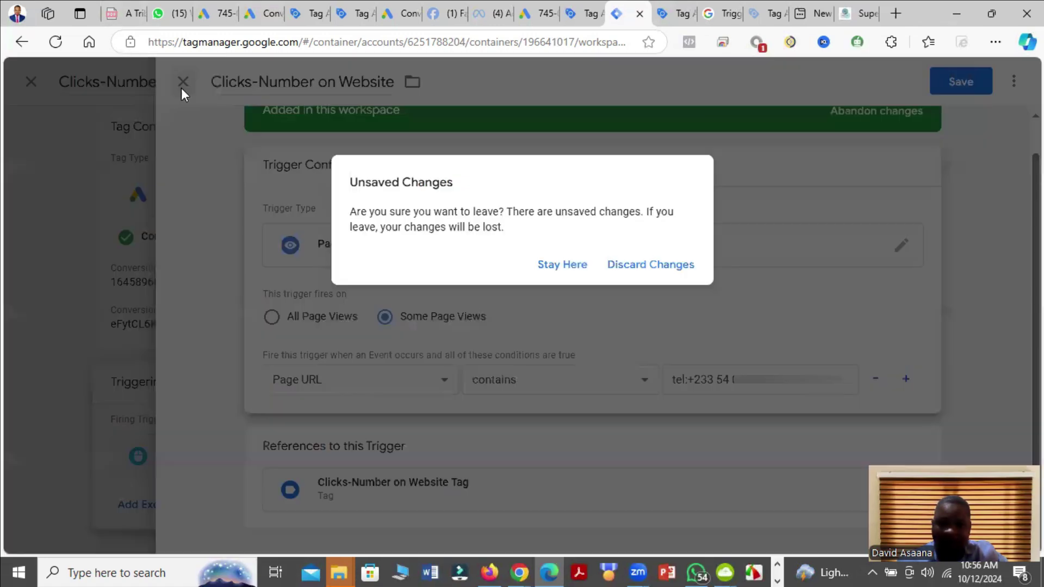
pyautogui.click(635, 267)
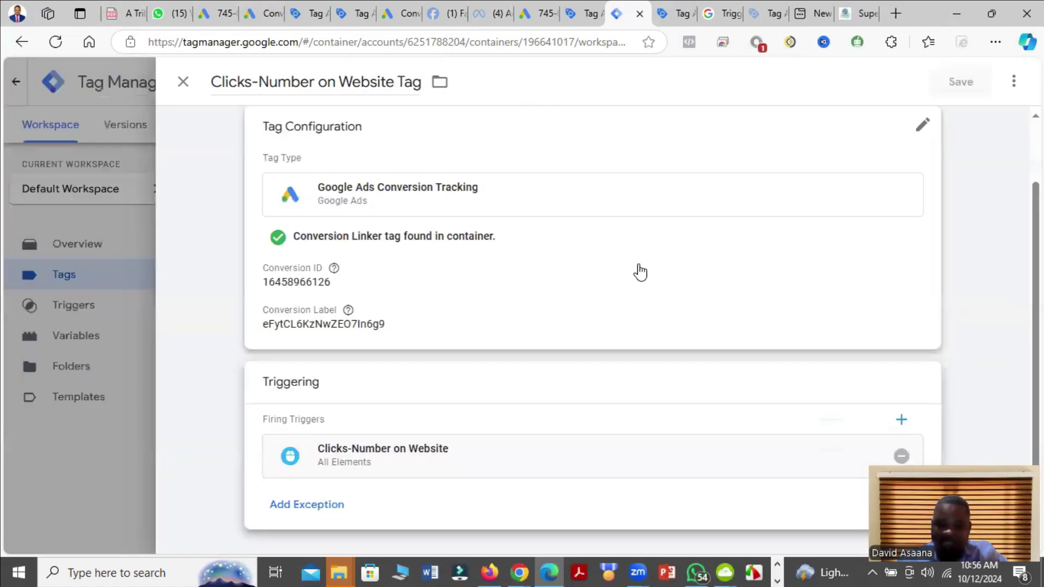
pyautogui.click(191, 85)
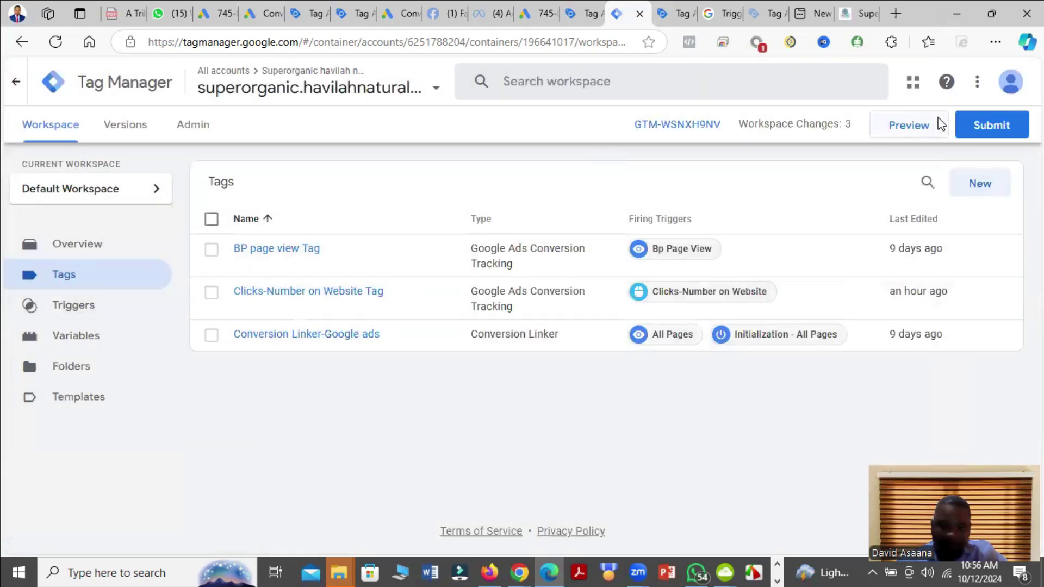
pyautogui.click(908, 127)
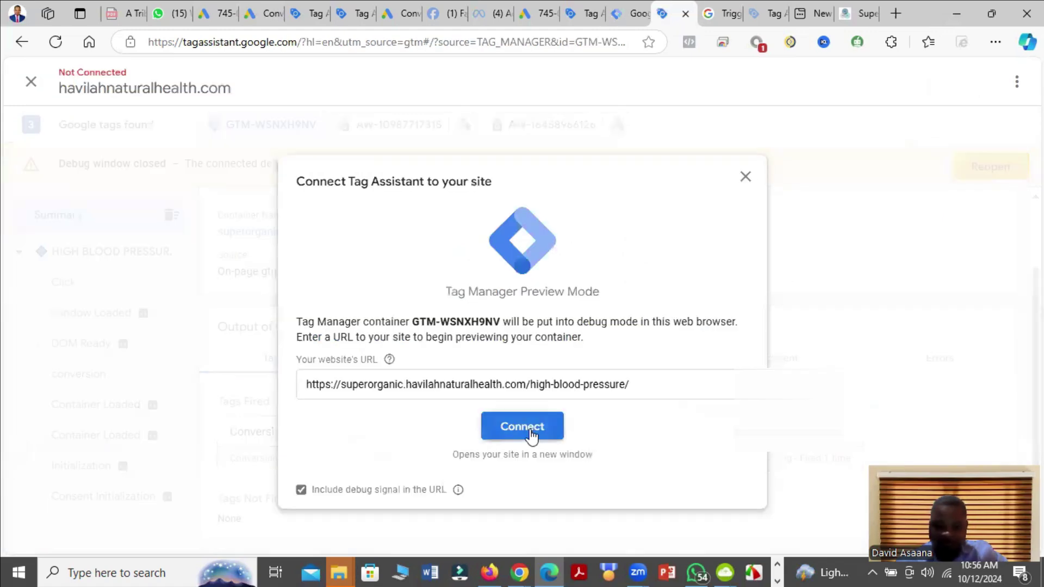
pyautogui.click(530, 429)
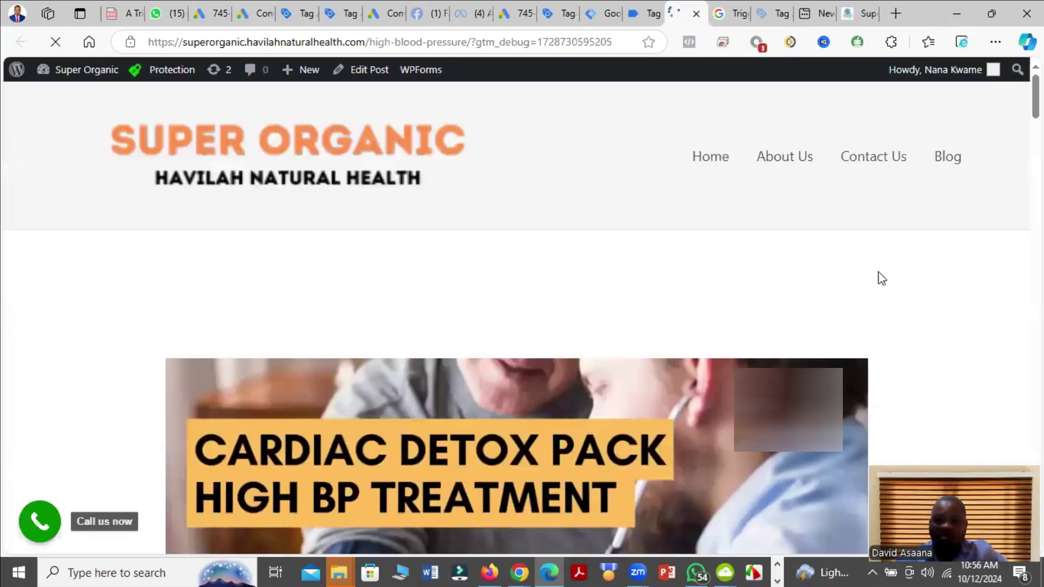
# Step: Test the Call us now button on the high-blood-pressure page, decline opening Google Chrome, and finish the debug session
pyautogui.scroll(-3, 667, 234)
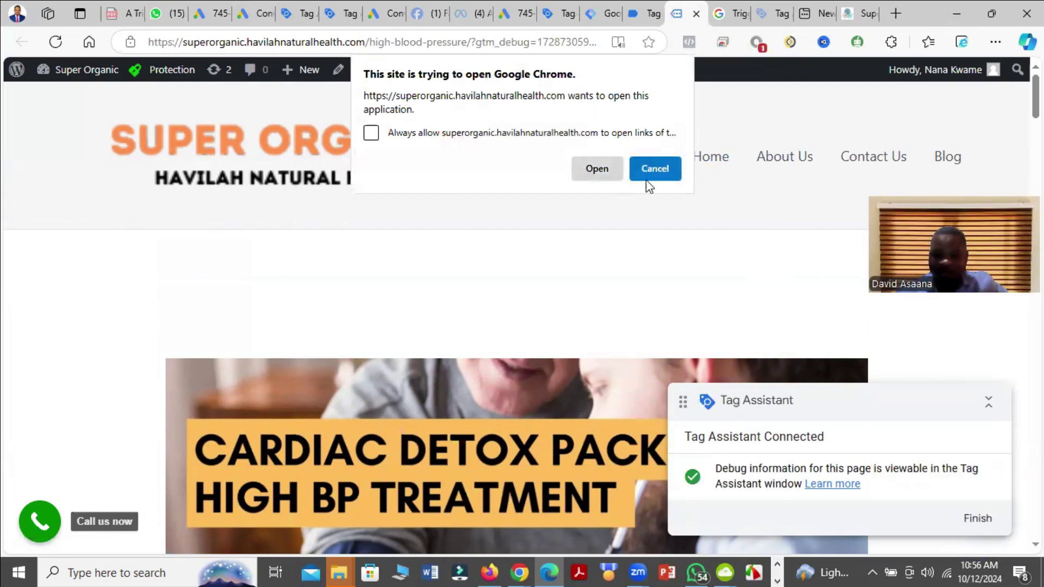
pyautogui.click(661, 173)
pyautogui.click(977, 518)
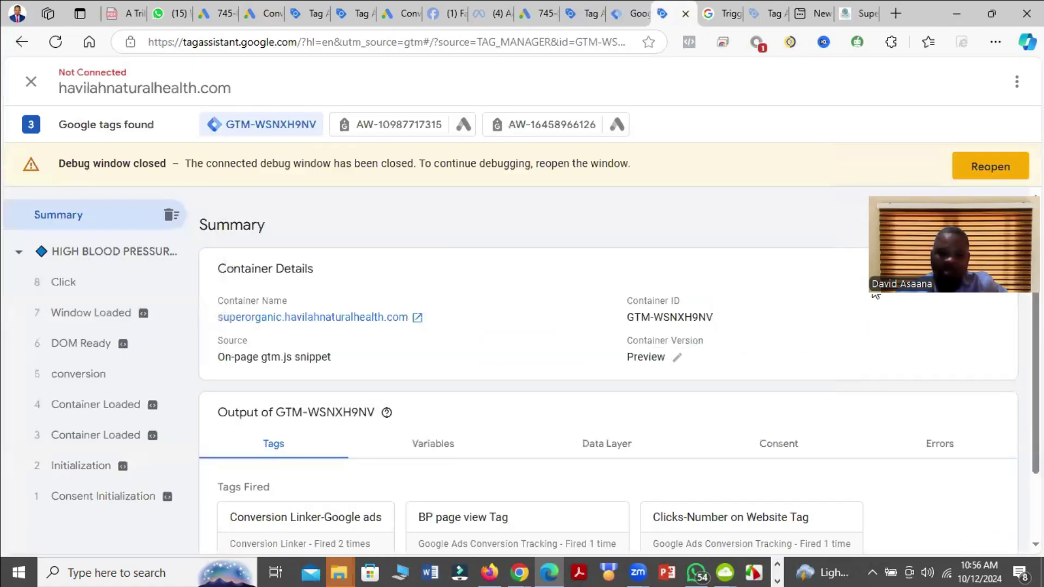
# Step: Review the tags fired in Tag Assistant's Summary and those fired for the Click event
pyautogui.scroll(-2, 305, 354)
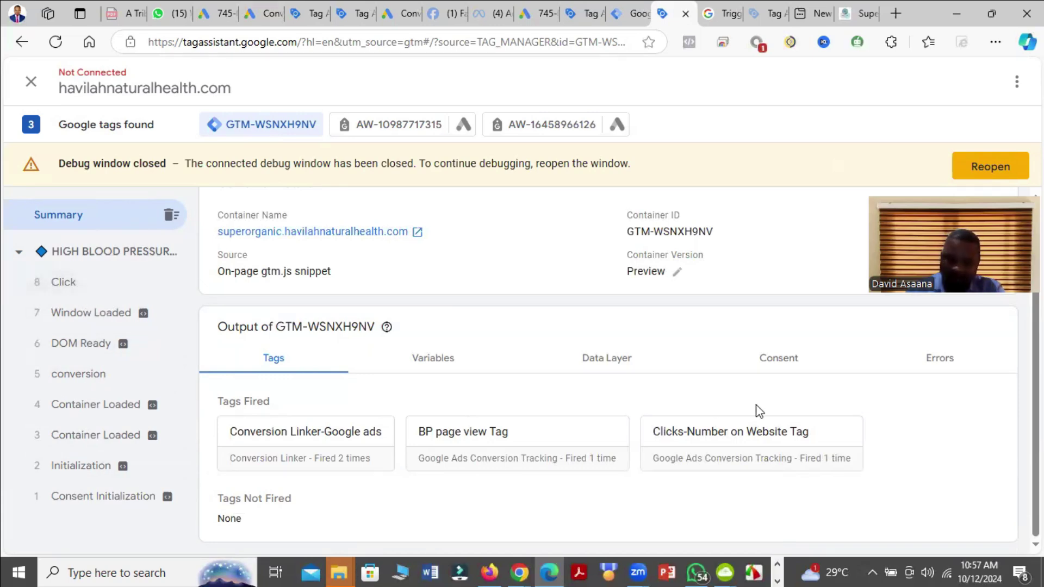
pyautogui.click(139, 293)
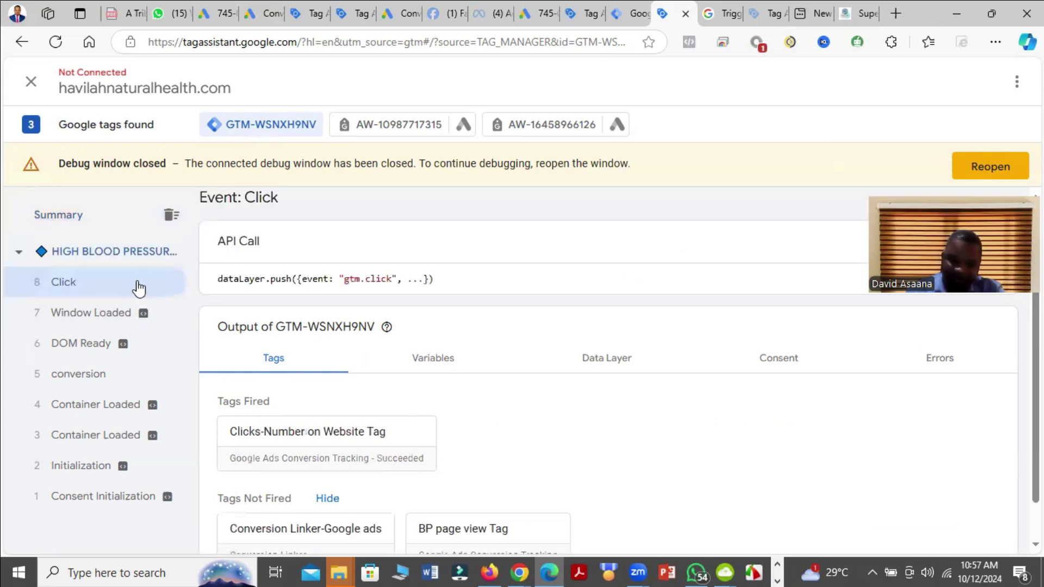
# Step: Examine the variable values recorded for the Click event, including Click Element, Page Path and Page URL
pyautogui.click(443, 360)
pyautogui.scroll(-4, 585, 329)
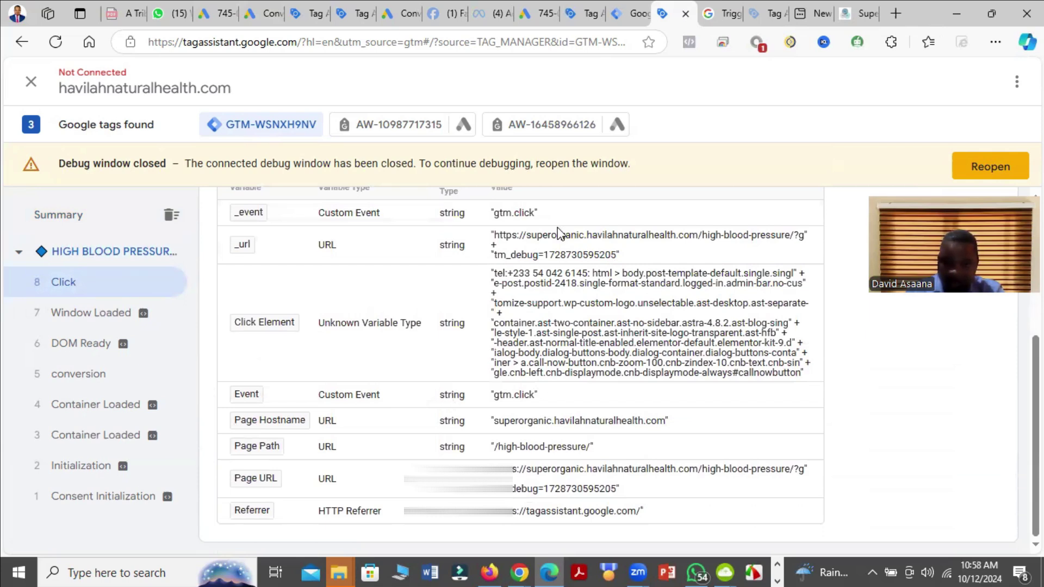
pyautogui.scroll(4, 563, 239)
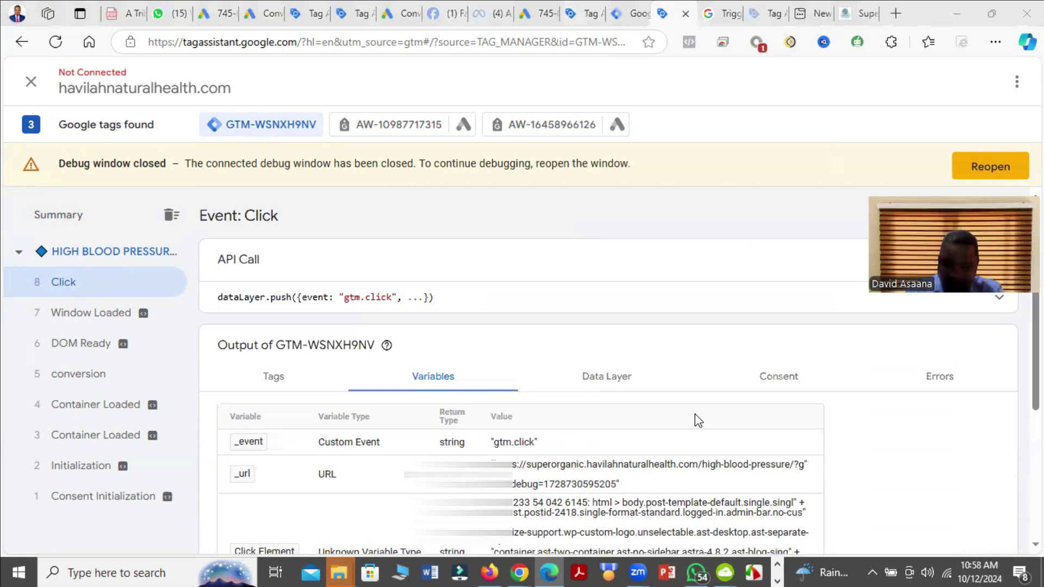
pyautogui.scroll(-4, 536, 402)
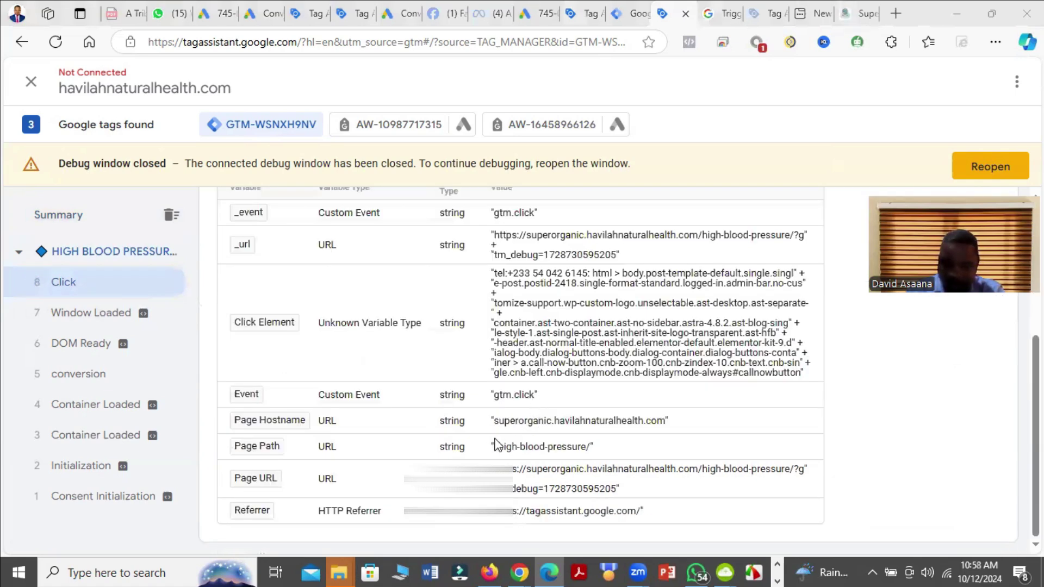
pyautogui.scroll(5, 544, 500)
pyautogui.scroll(-3, 547, 509)
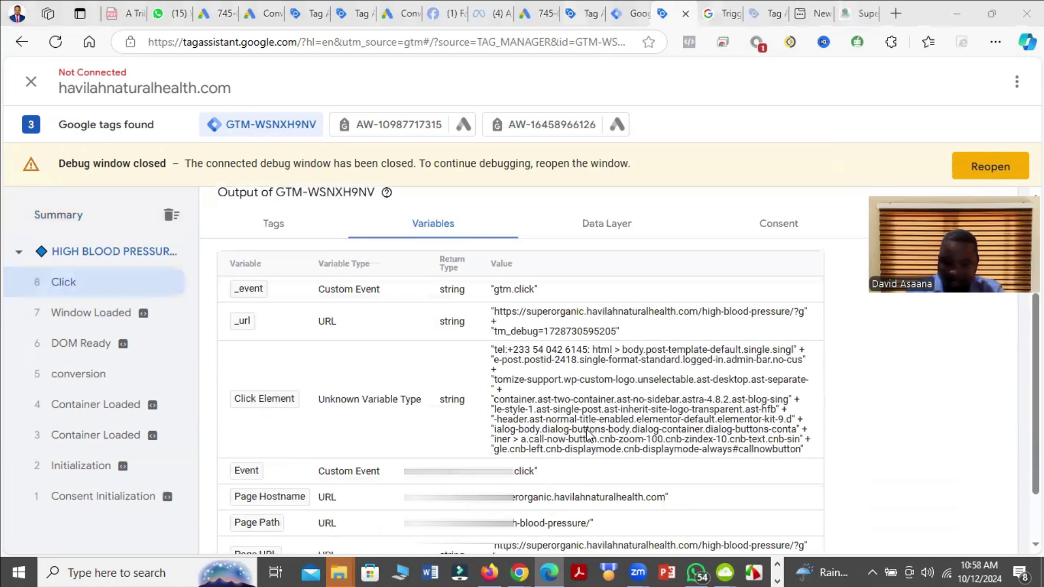
pyautogui.scroll(3, 416, 322)
pyautogui.scroll(-3, 598, 379)
pyautogui.scroll(3, 515, 416)
# Step: Examine the Click event's Data Layer values down to the elementUrl entry
pyautogui.click(611, 387)
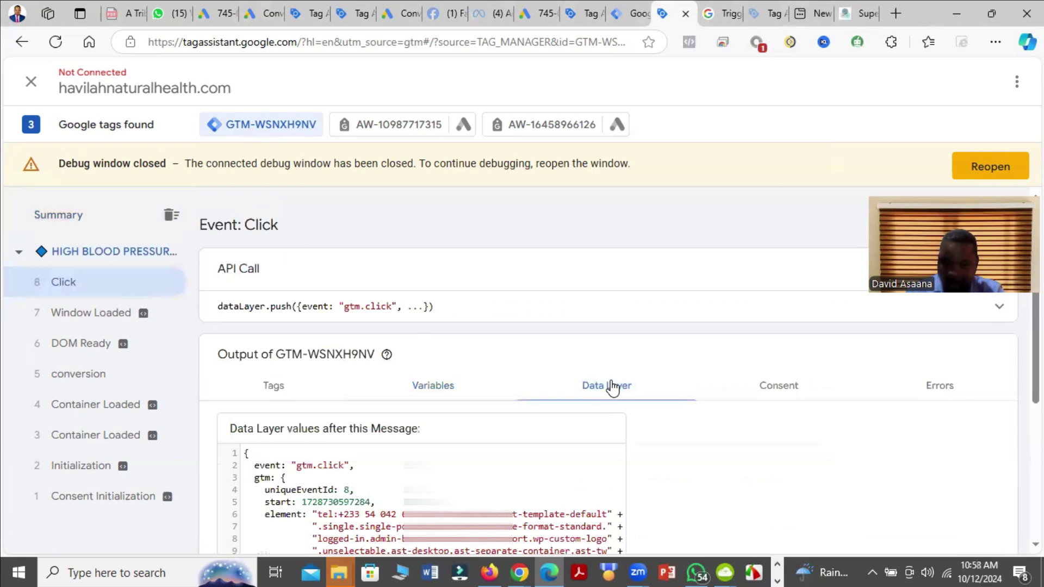
pyautogui.scroll(-3, 582, 416)
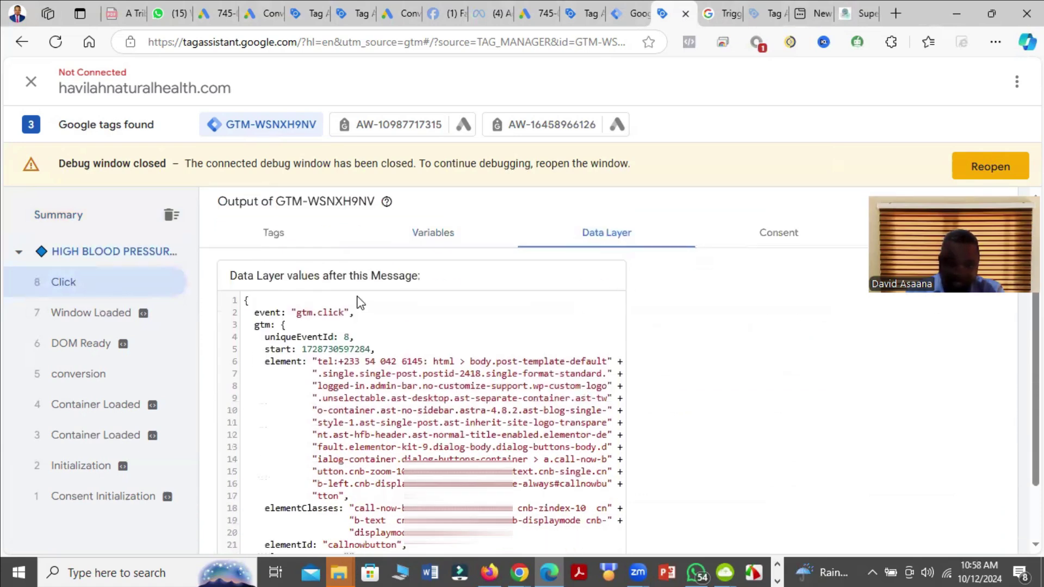
pyautogui.scroll(-2, 321, 270)
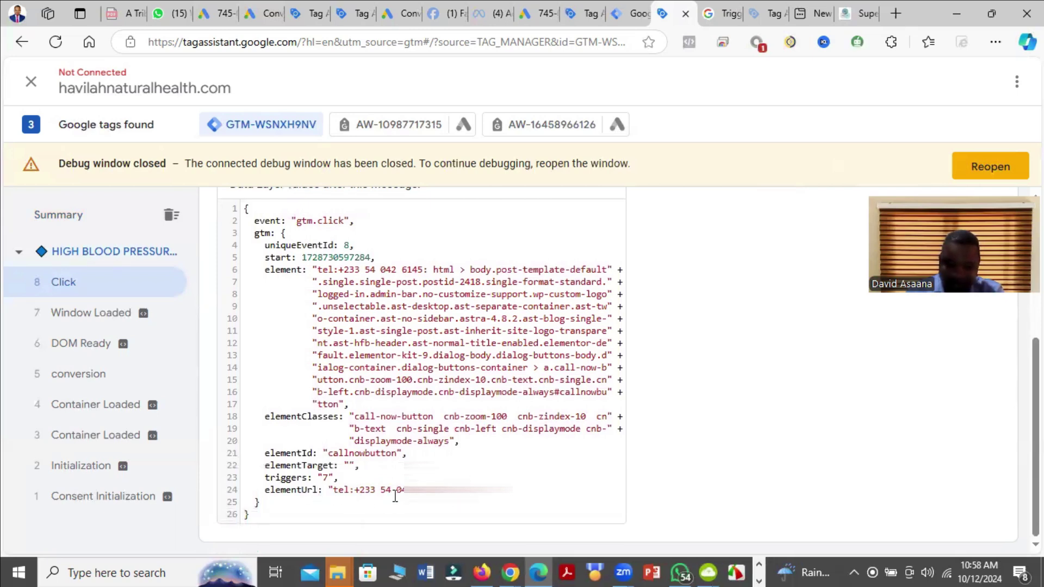
pyautogui.scroll(5, 422, 354)
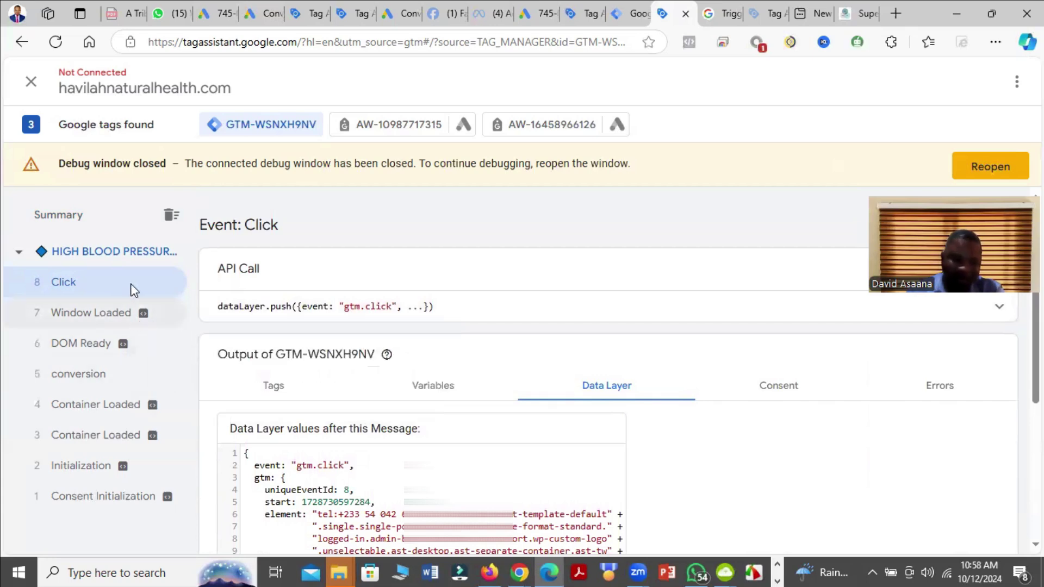
# Step: View the HIGH BLOOD PRESSURE page's details in Tag Assistant, and switch back to the tag list in Tag Manager
pyautogui.click(100, 247)
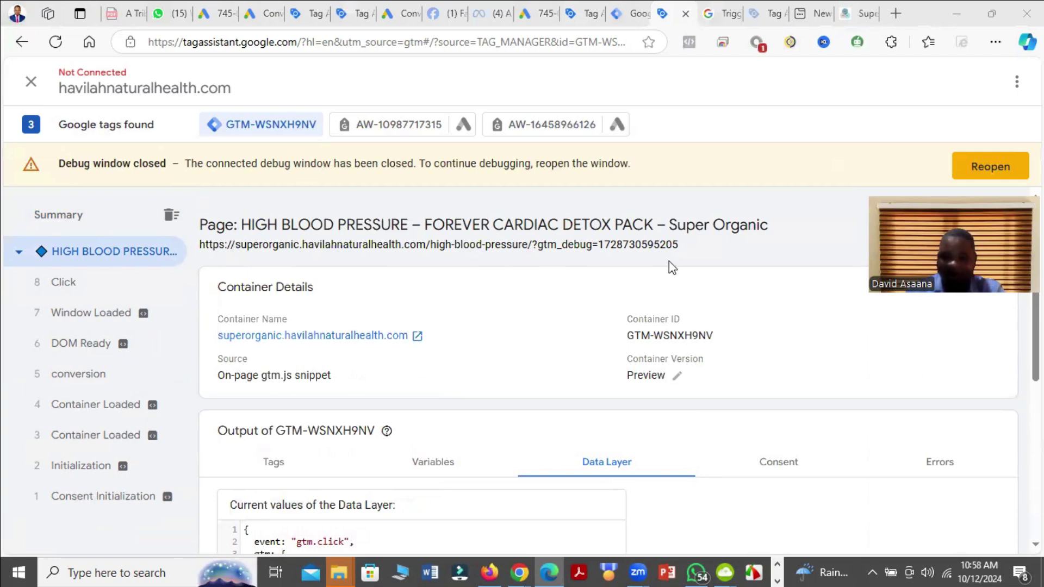
pyautogui.click(629, 9)
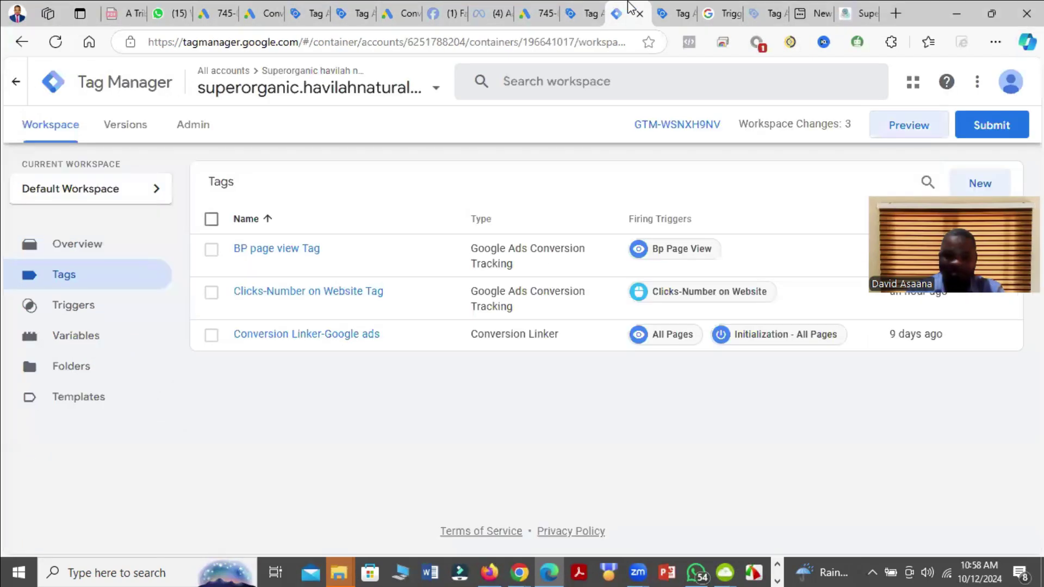
# Step: Open the Clicks-Number on Website Tag and open its firing trigger's configuration for editing
pyautogui.click(275, 292)
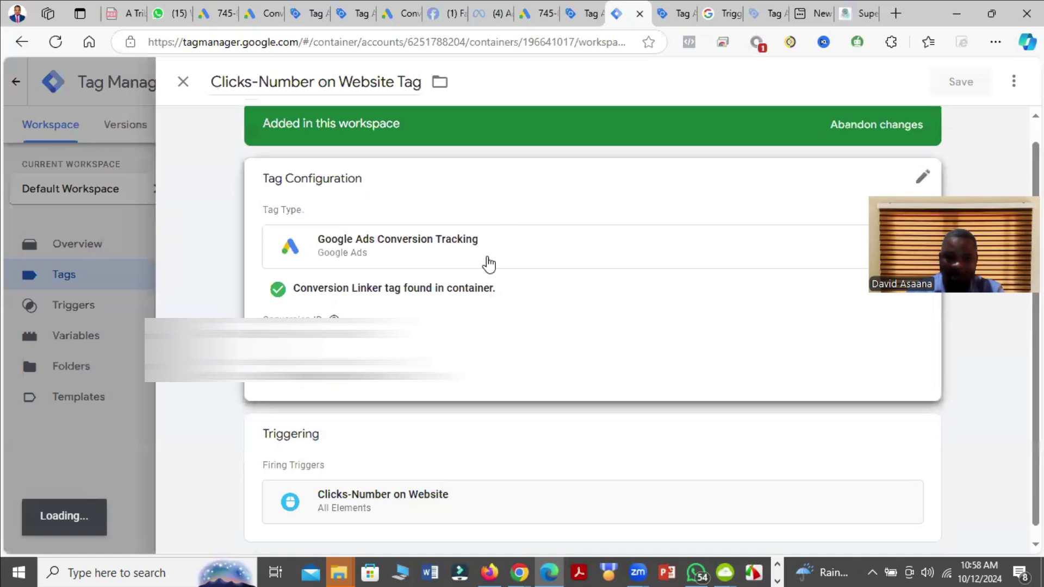
pyautogui.scroll(-1, 487, 263)
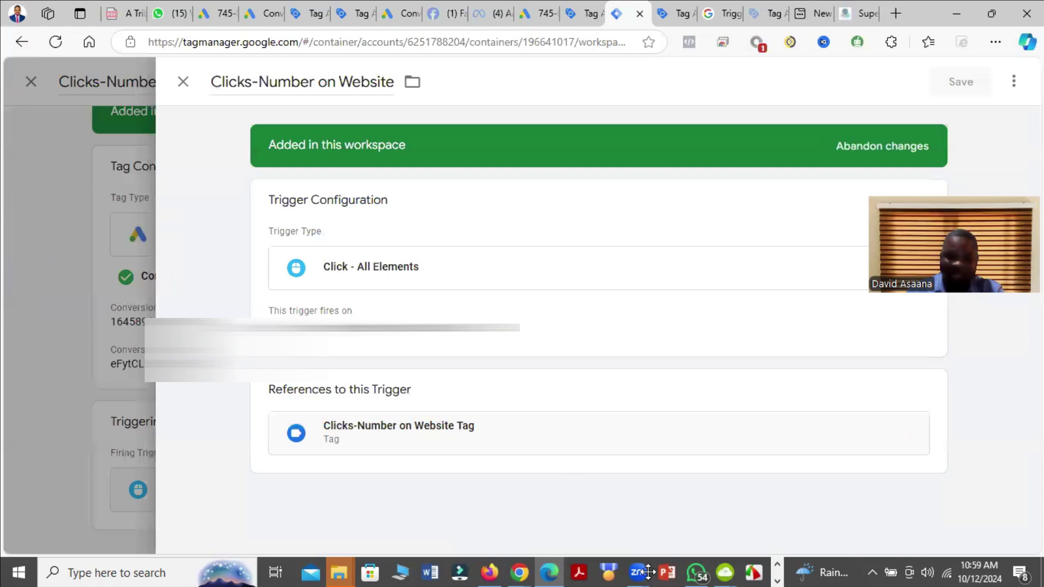
pyautogui.click(865, 272)
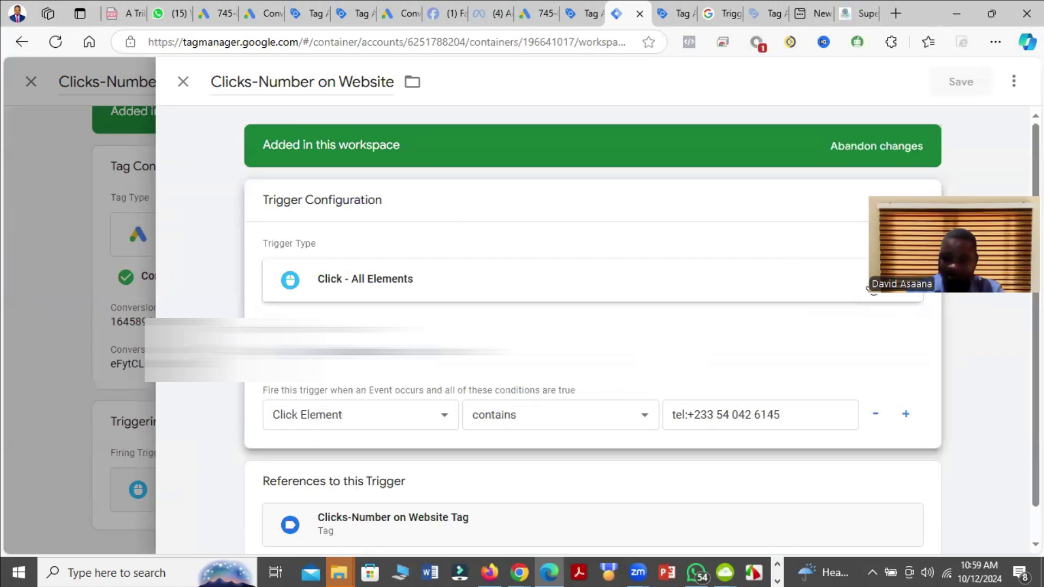
# Step: Try changing the trigger to Page View for some page views with a Page URL condition, then discard the changes and close the tag
pyautogui.click(892, 289)
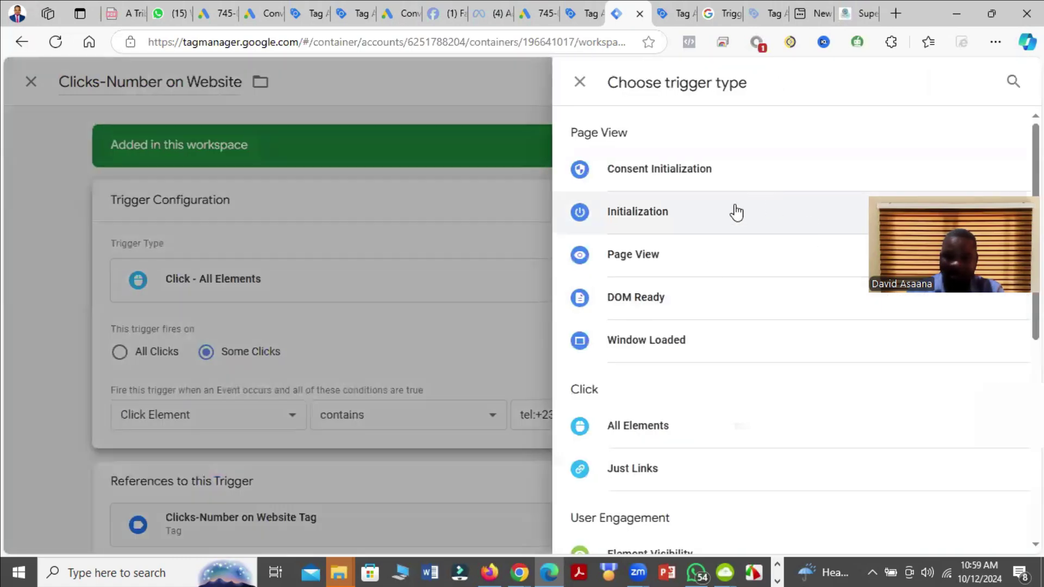
pyautogui.click(706, 271)
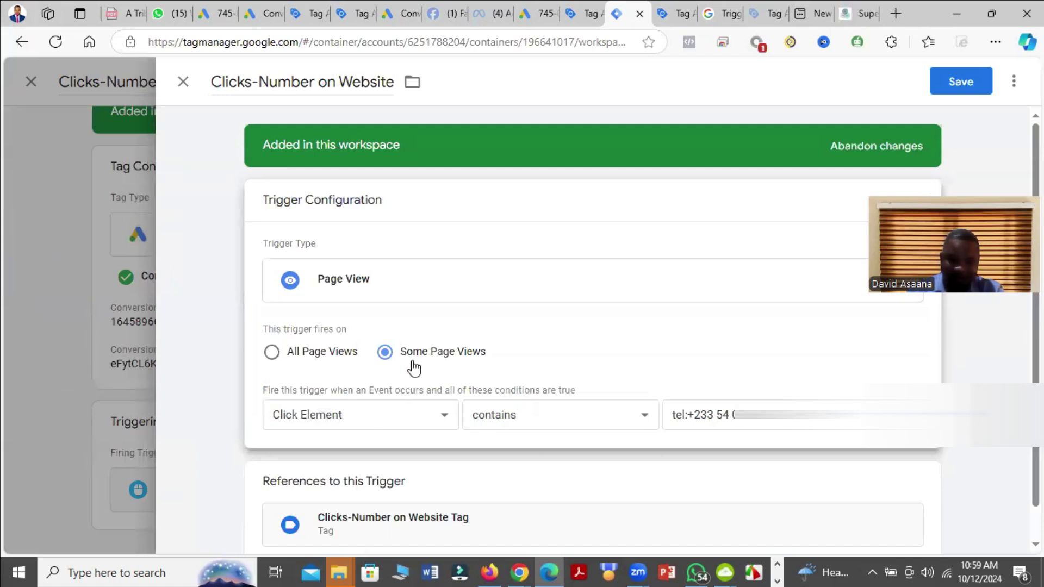
pyautogui.click(385, 414)
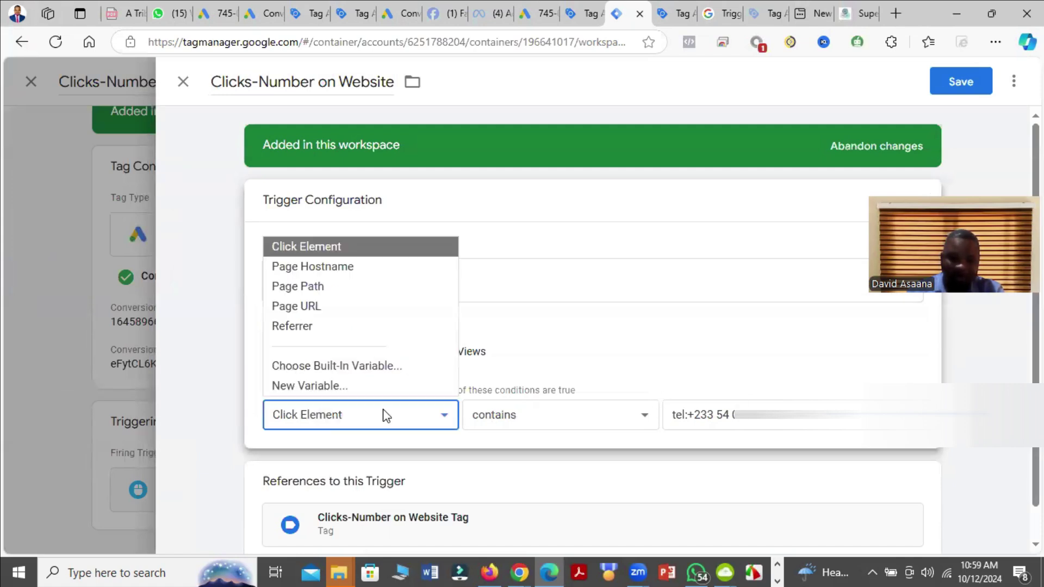
pyautogui.click(342, 302)
pyautogui.click(789, 415)
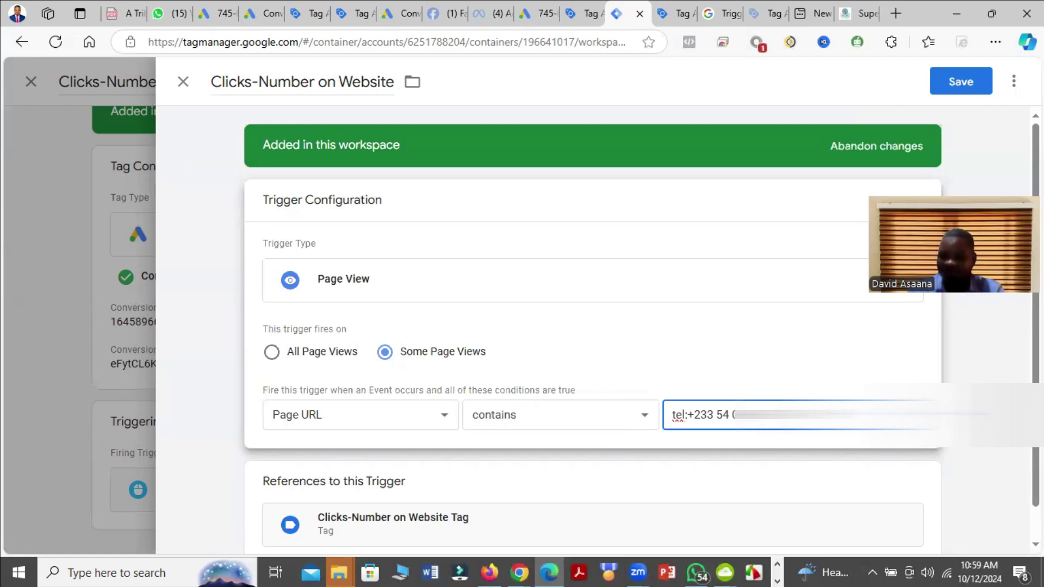
pyautogui.click(970, 305)
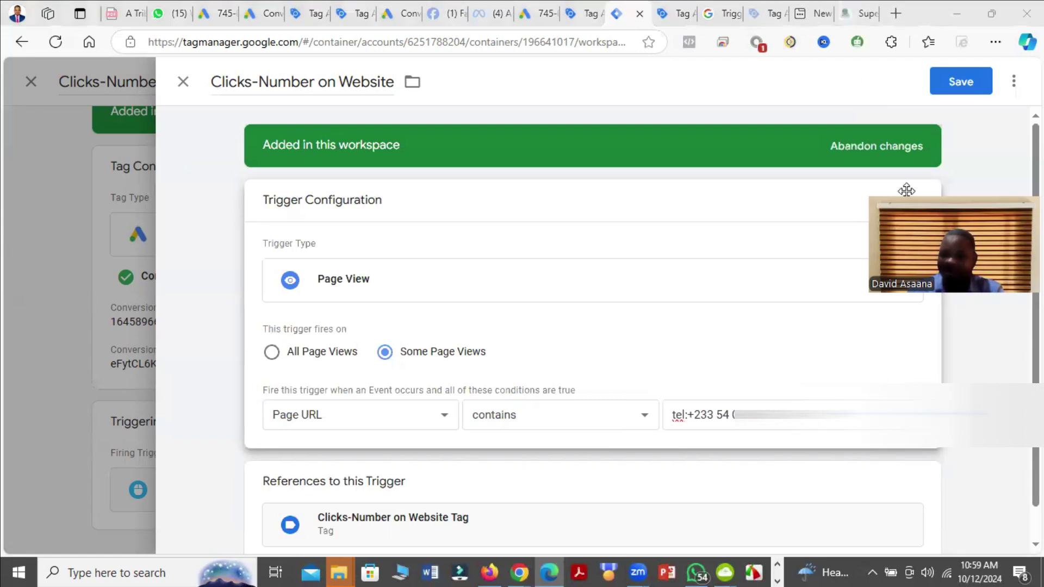
pyautogui.click(182, 82)
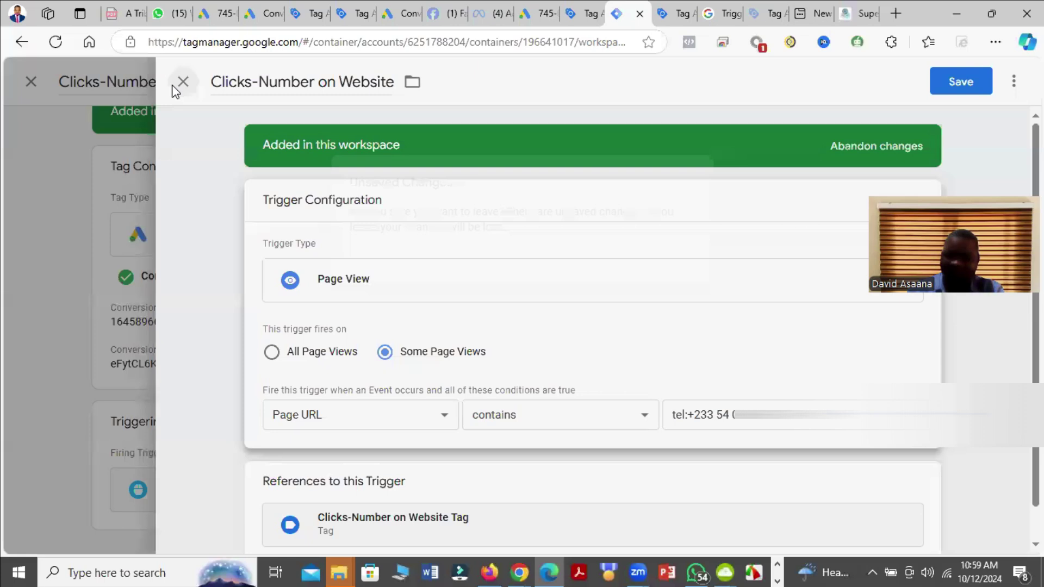
pyautogui.click(633, 272)
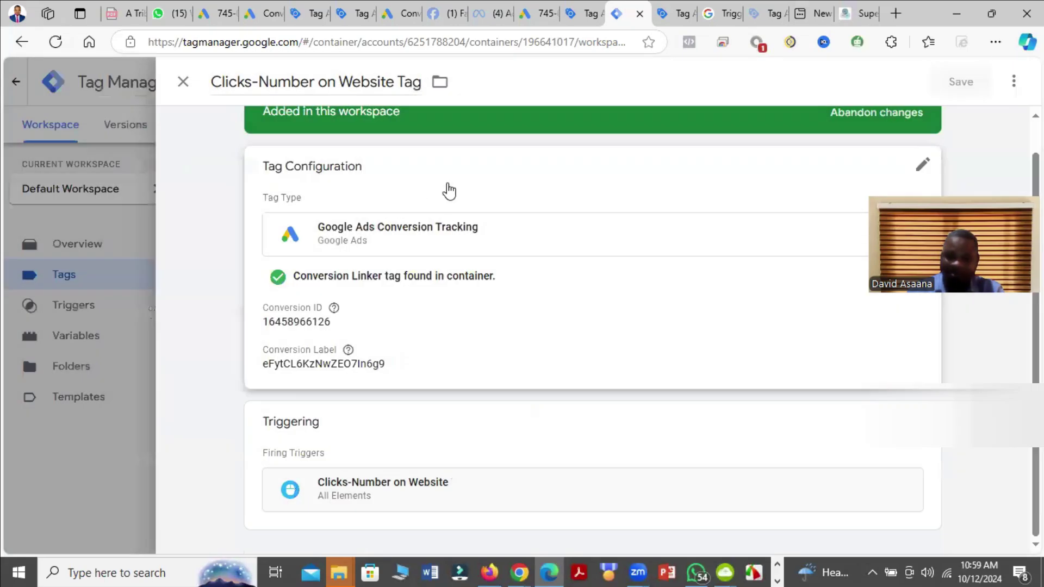
pyautogui.click(185, 83)
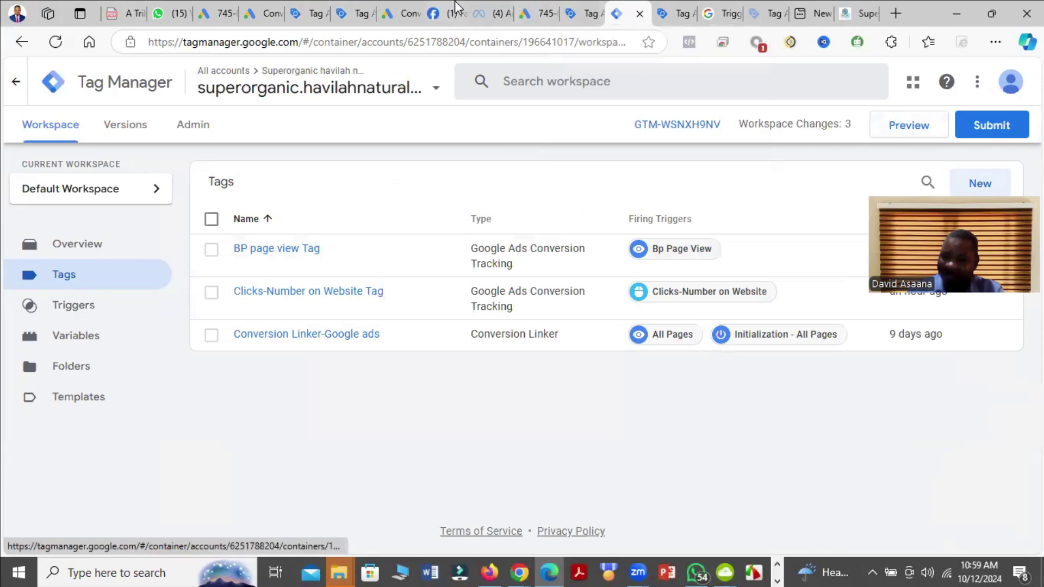
# Step: Switch to the Google Ads conversions Summary and reload it to check the status of Clicks-Number on Website
pyautogui.click(539, 9)
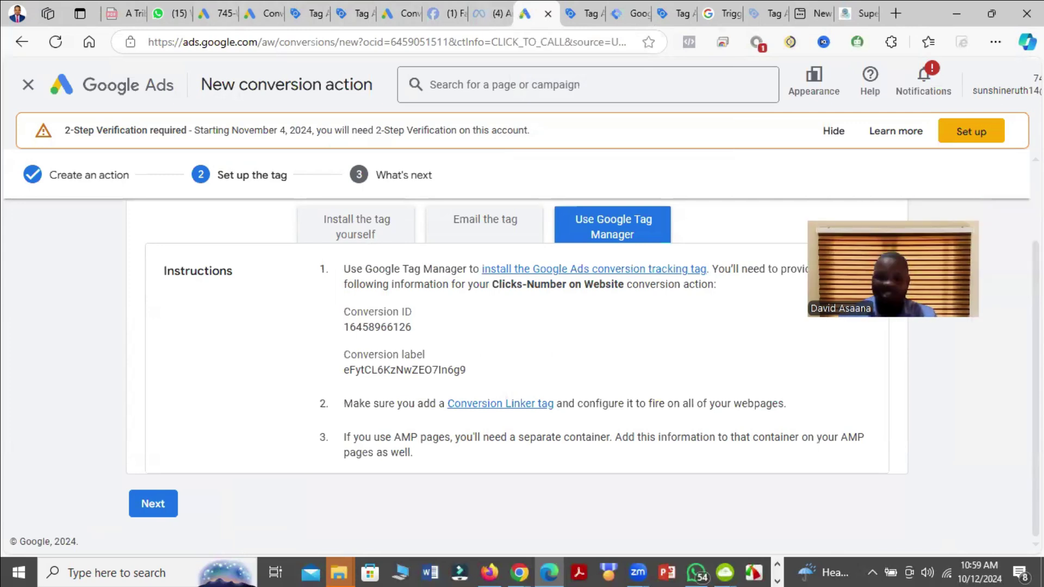
pyautogui.click(196, 8)
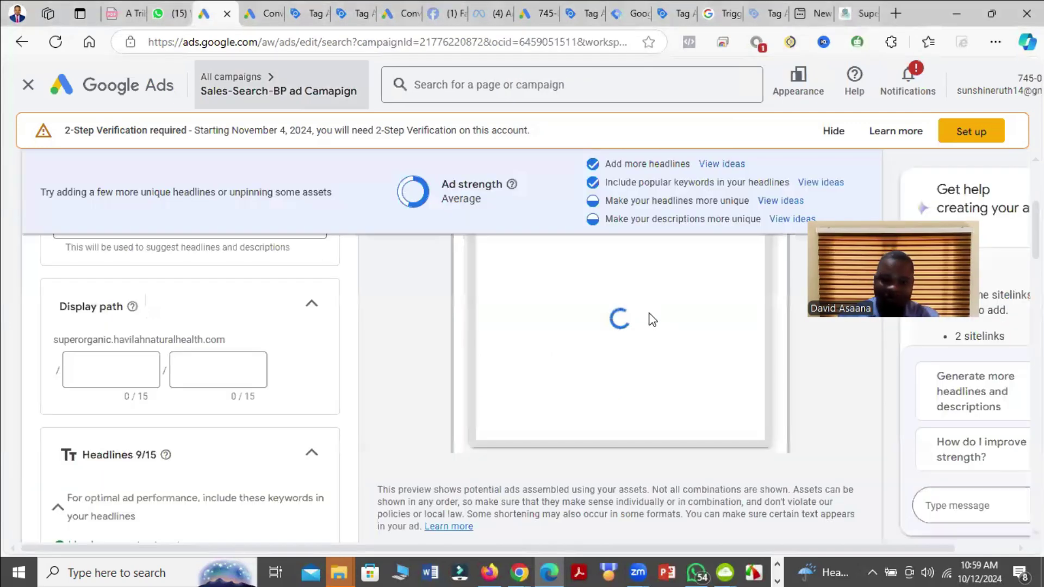
pyautogui.click(266, 9)
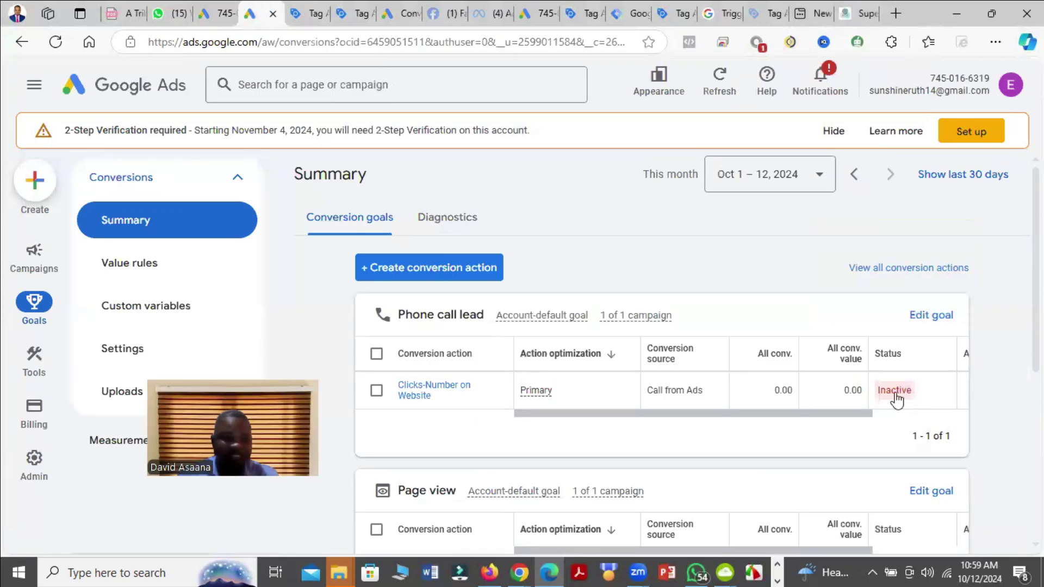
pyautogui.click(60, 43)
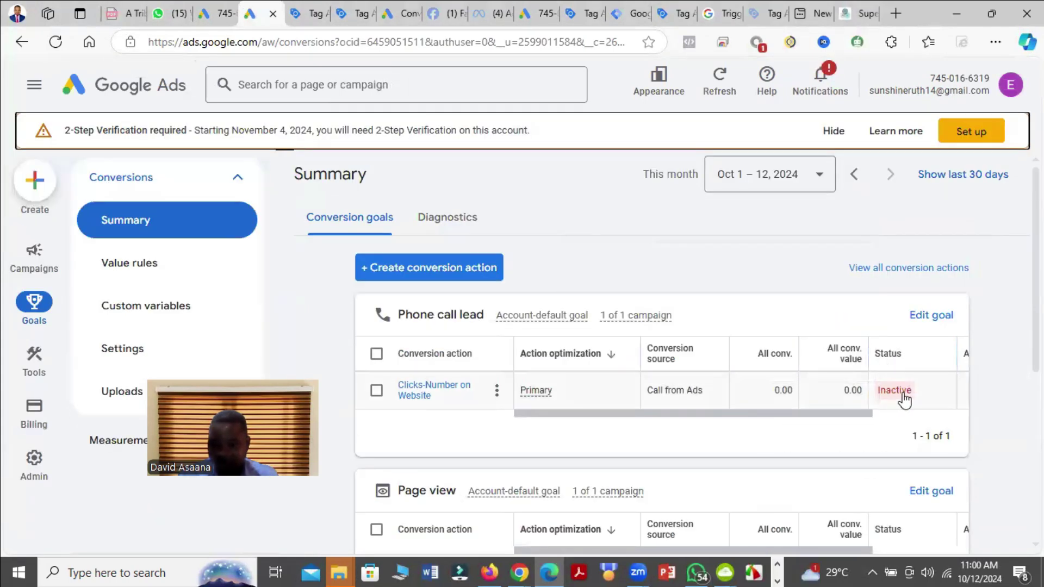
# Step: Inspect the BP page view conversion's status details and compare them with the Clicks-Number on Website status
pyautogui.scroll(-1, 902, 398)
pyautogui.scroll(-2, 854, 412)
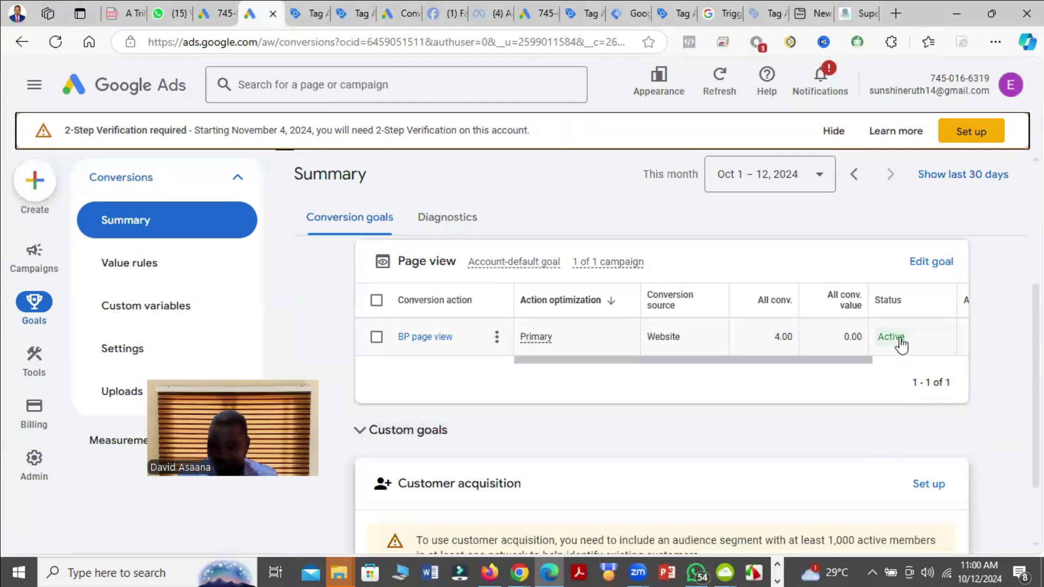
pyautogui.moveTo(889, 348)
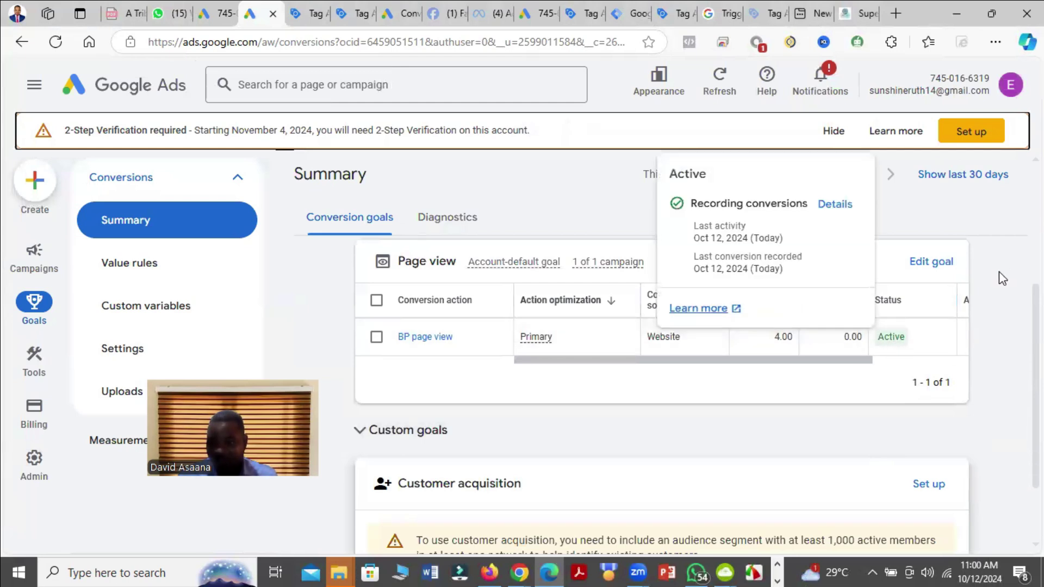
pyautogui.scroll(1, 930, 278)
pyautogui.moveTo(901, 240)
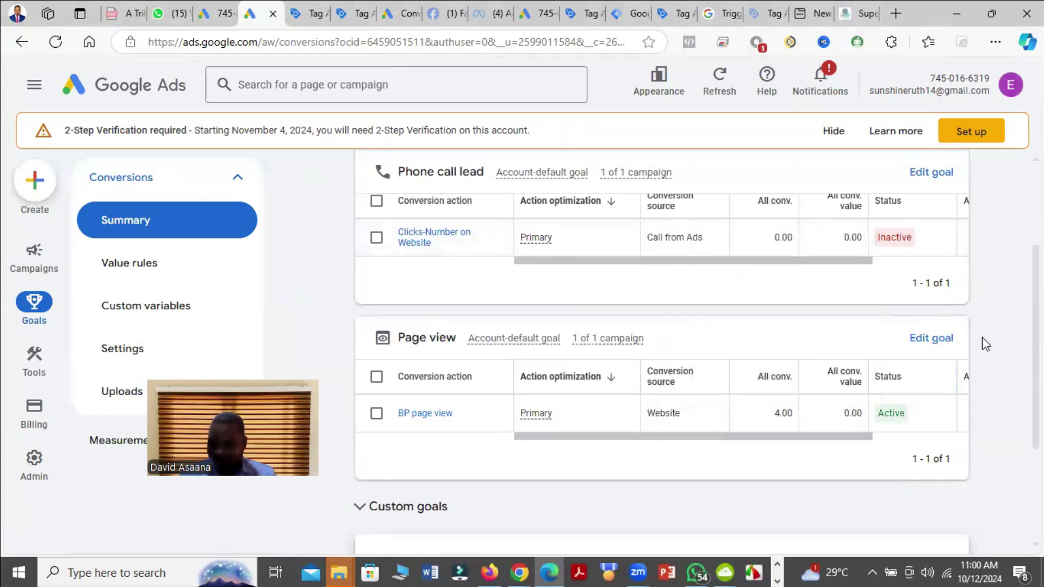
# Step: Switch to Tag Assistant's troubleshooting results and review the outcome for the Clicks-Number on Website conversion
pyautogui.click(311, 13)
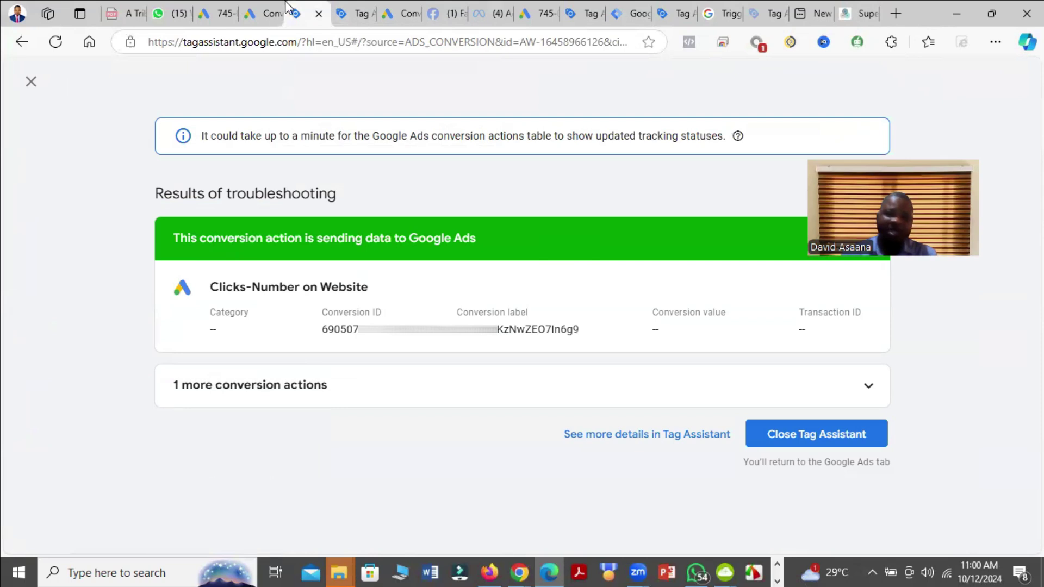
pyautogui.moveTo(275, 7)
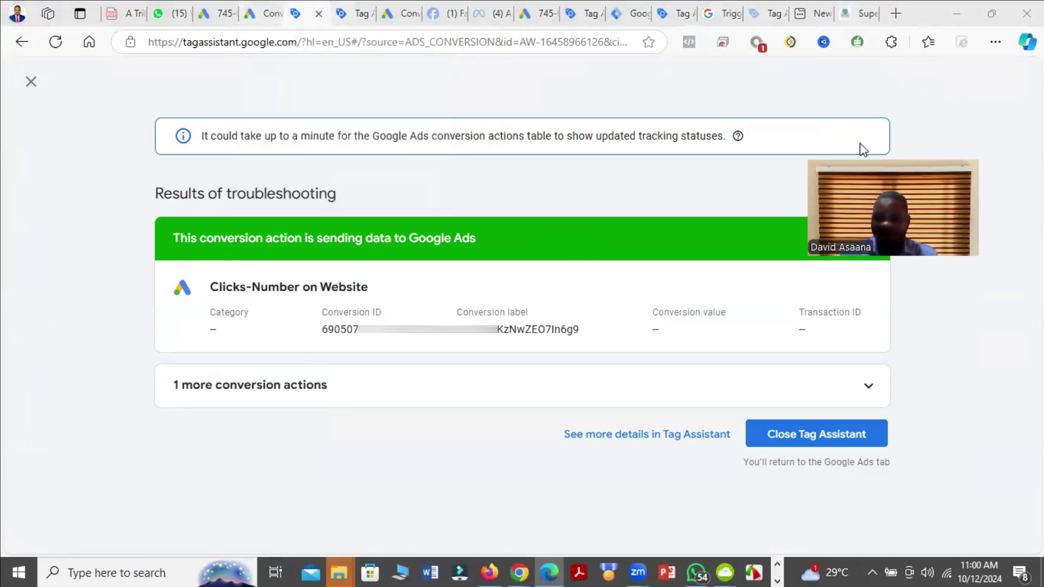